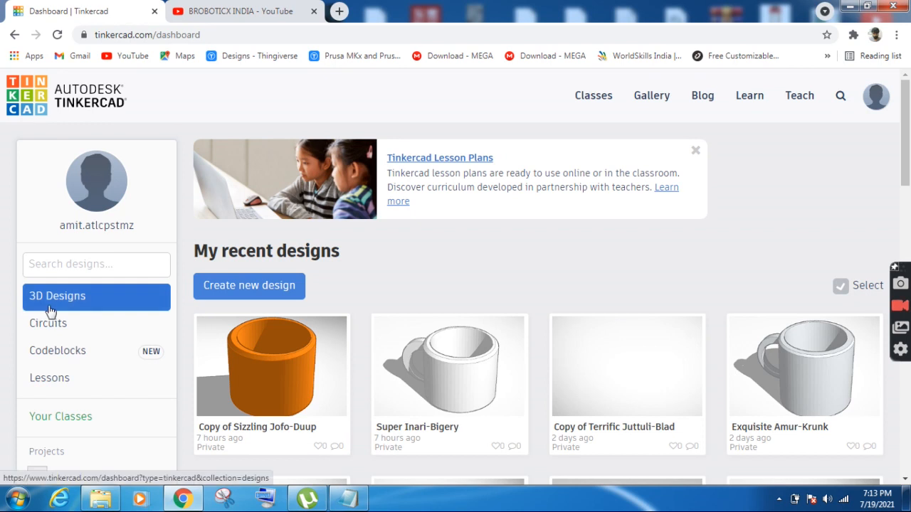
- Create a new 3D design and place a solid cylinder near the middle of the workplane
left_click(214, 285)
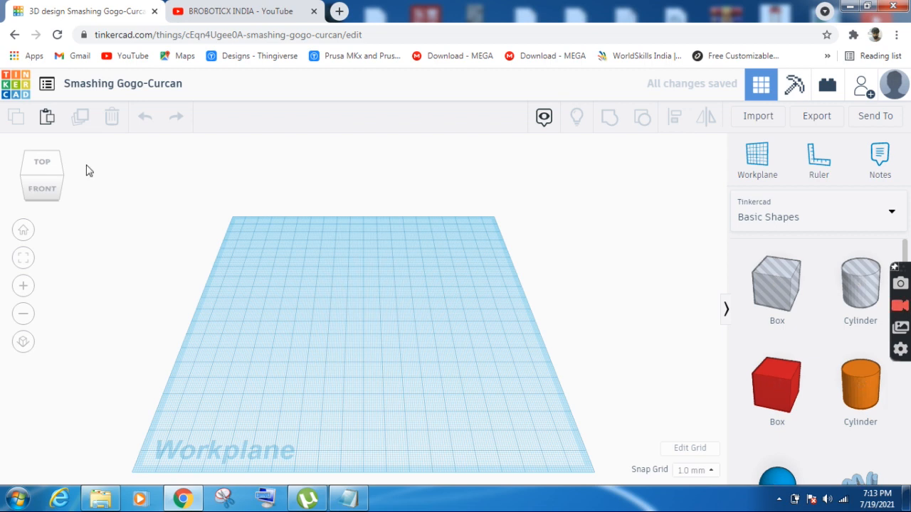
left_click(41, 177)
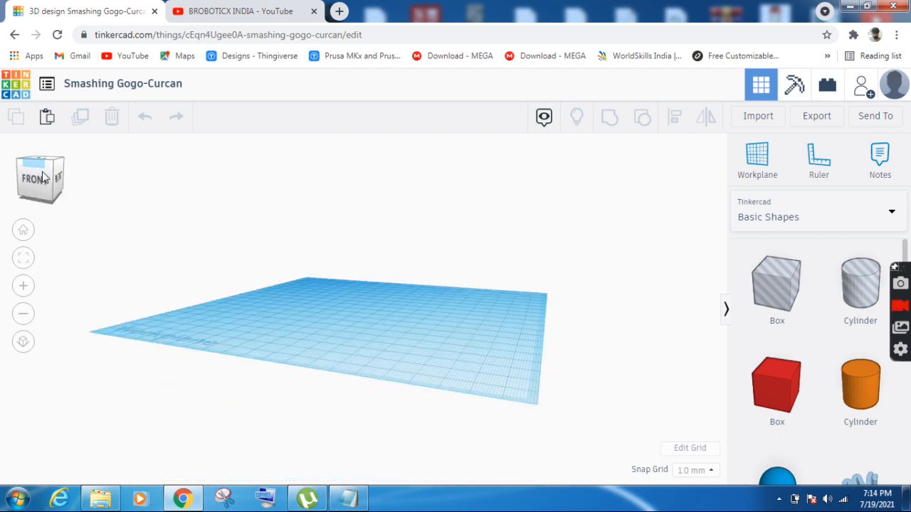
left_click(44, 177)
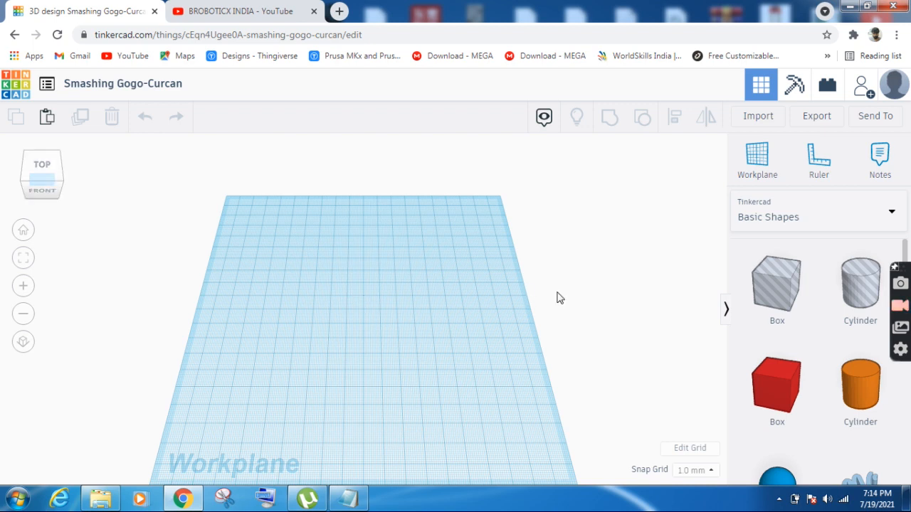
left_click(43, 185)
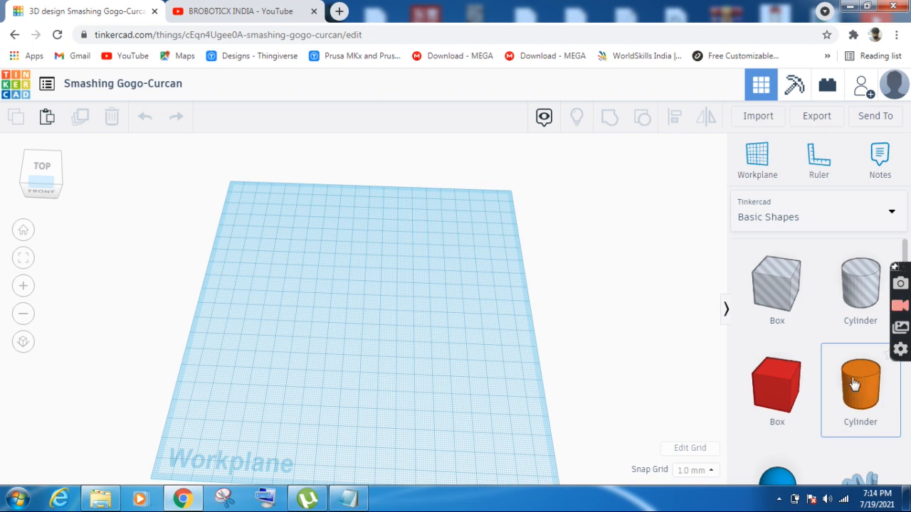
left_click_drag(854, 384, 345, 337)
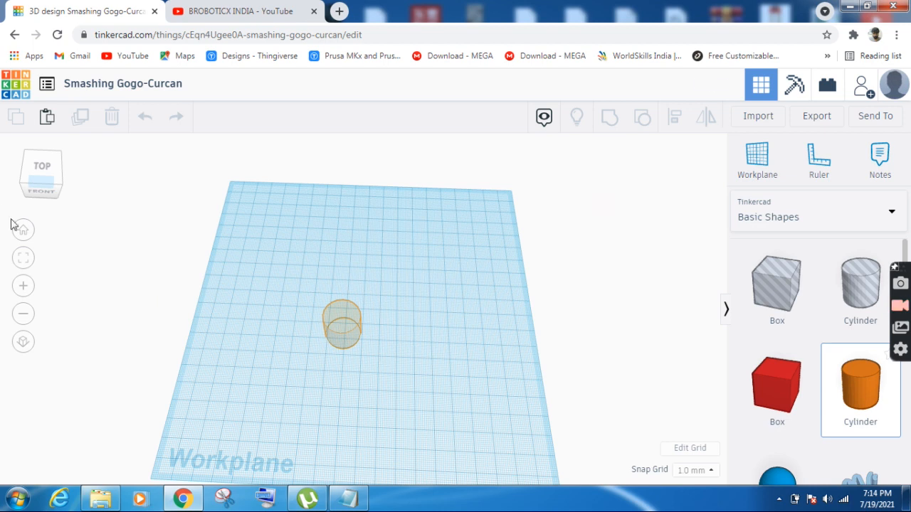
left_click(47, 168)
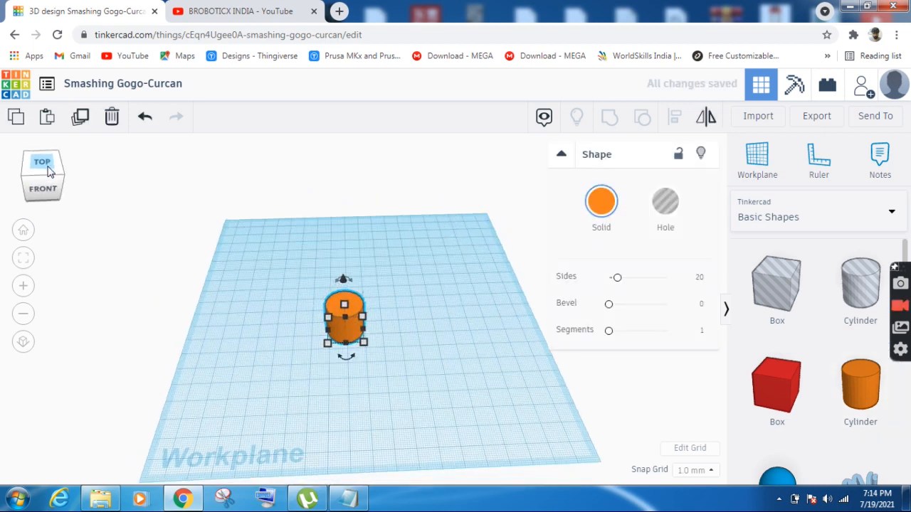
left_click_drag(48, 167, 46, 168)
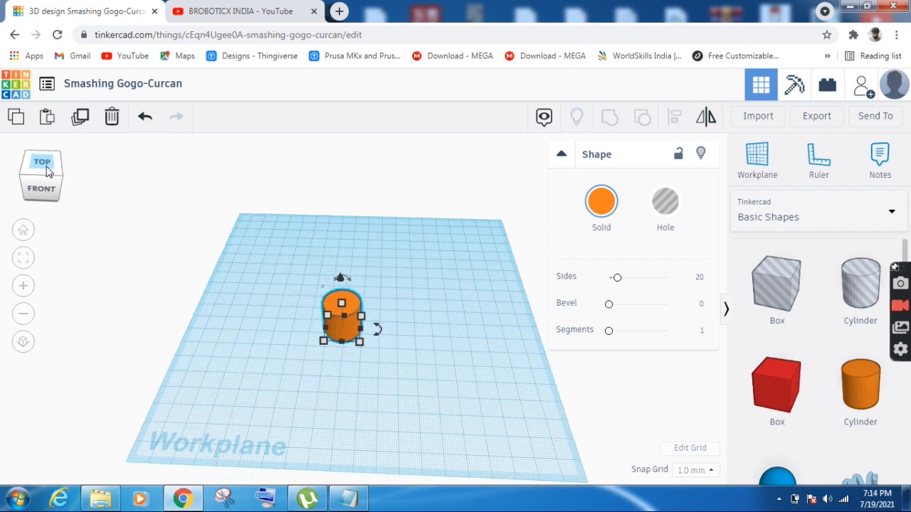
left_click(424, 280)
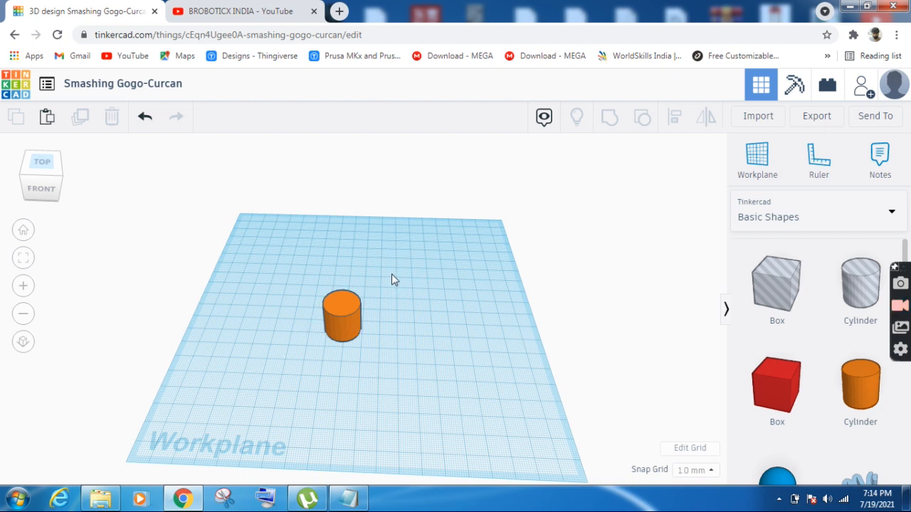
- Set the cylinder's height to 30 mm
left_click(337, 331)
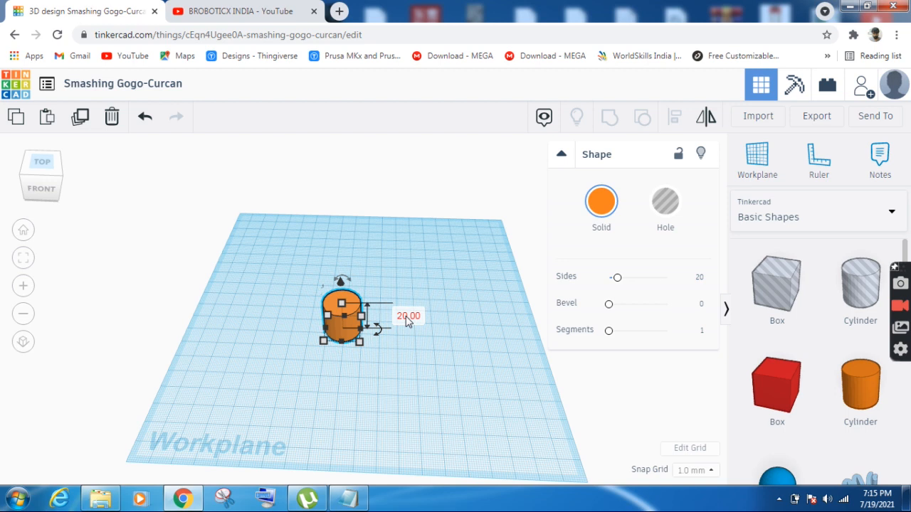
left_click(31, 185)
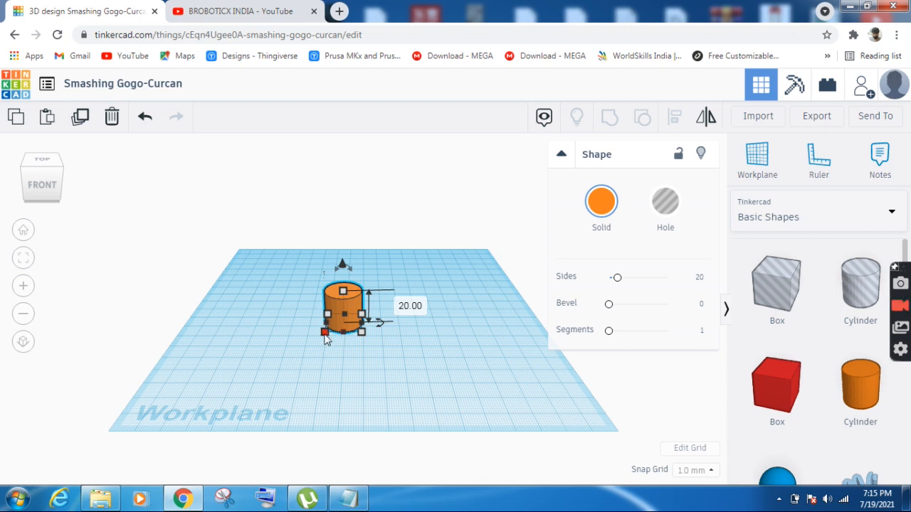
left_click(416, 306)
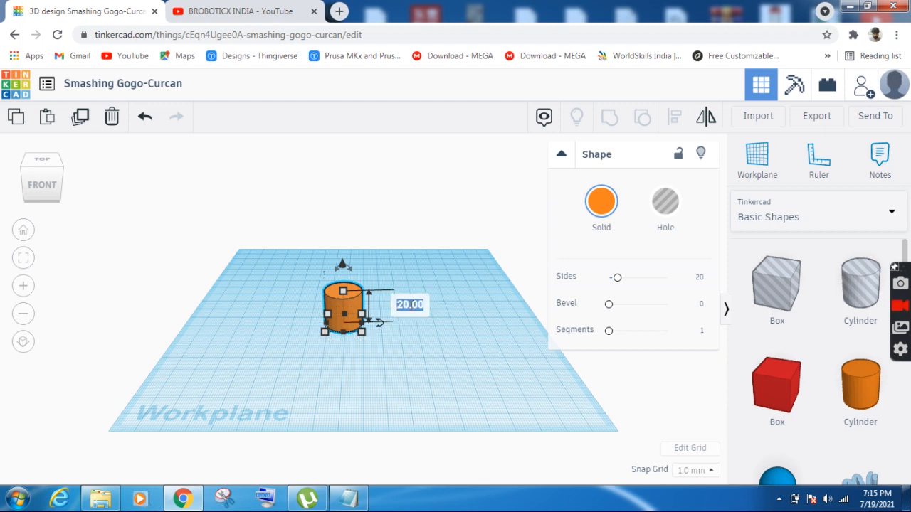
type("30")
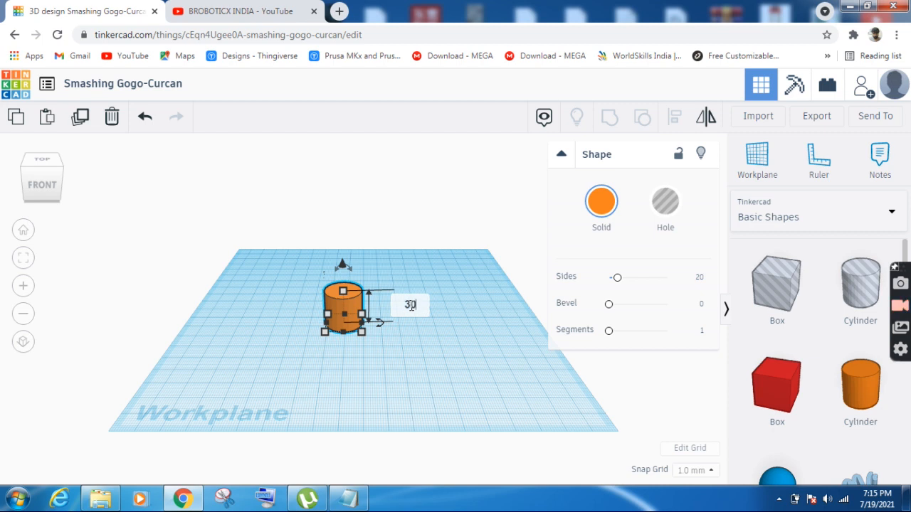
key("Return")
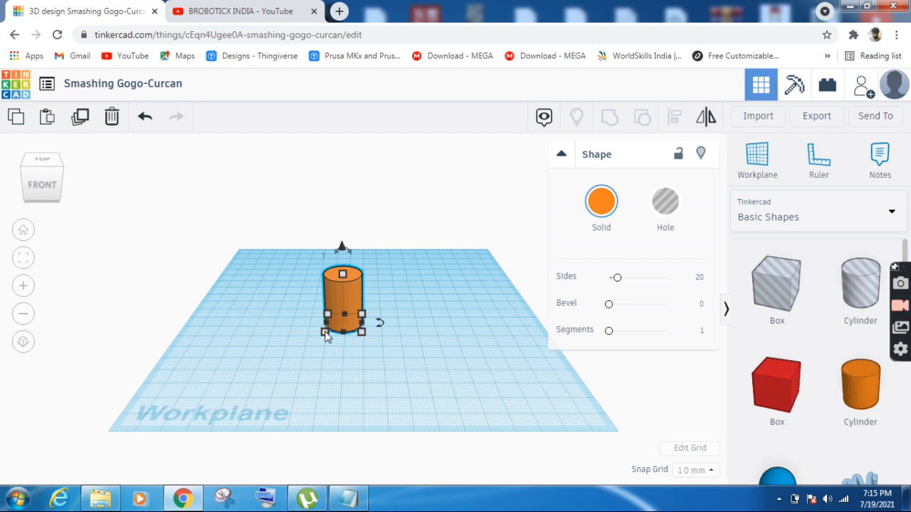
- Set both the length and the width of the cylinder's base to 30 mm
left_click(264, 322)
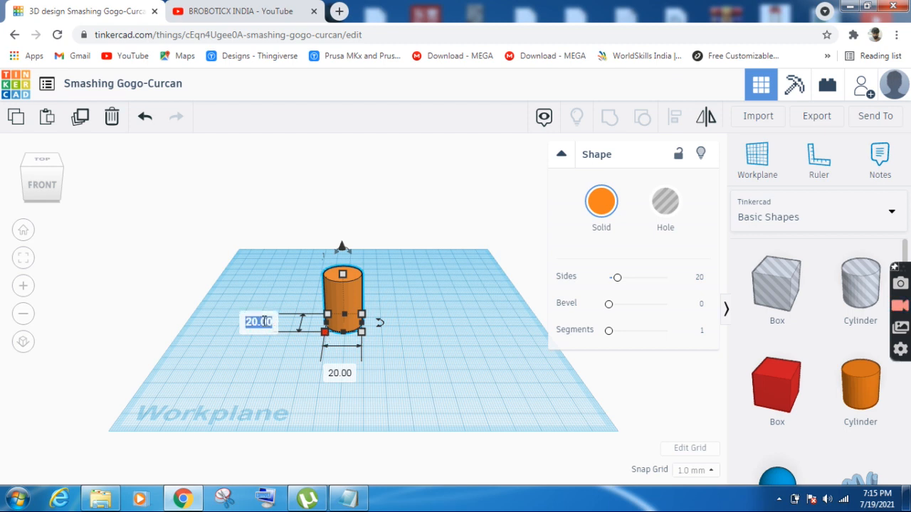
key("BackSpace")
type("30")
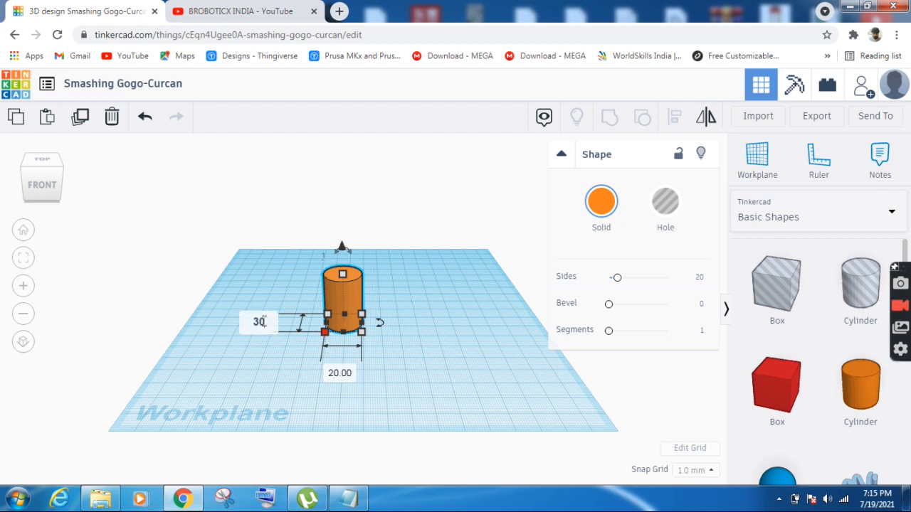
left_click(338, 375)
key("BackSpace")
type("30")
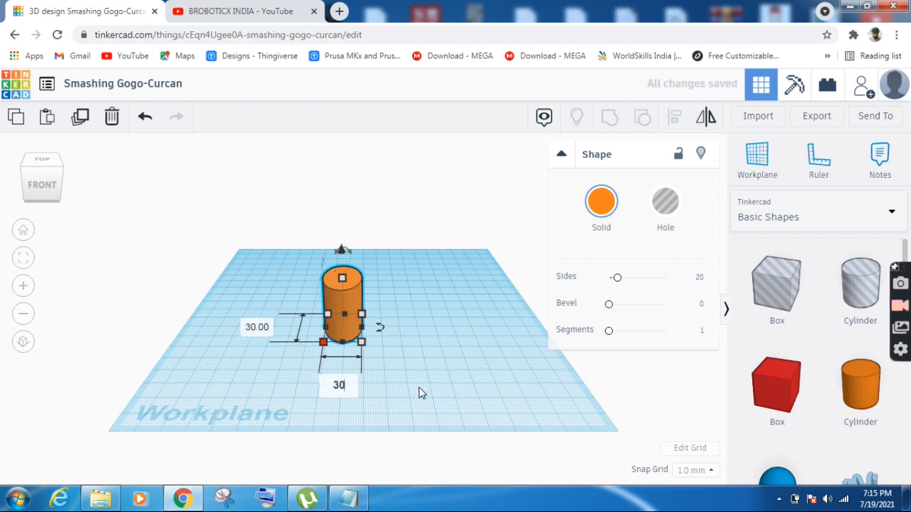
key("Return")
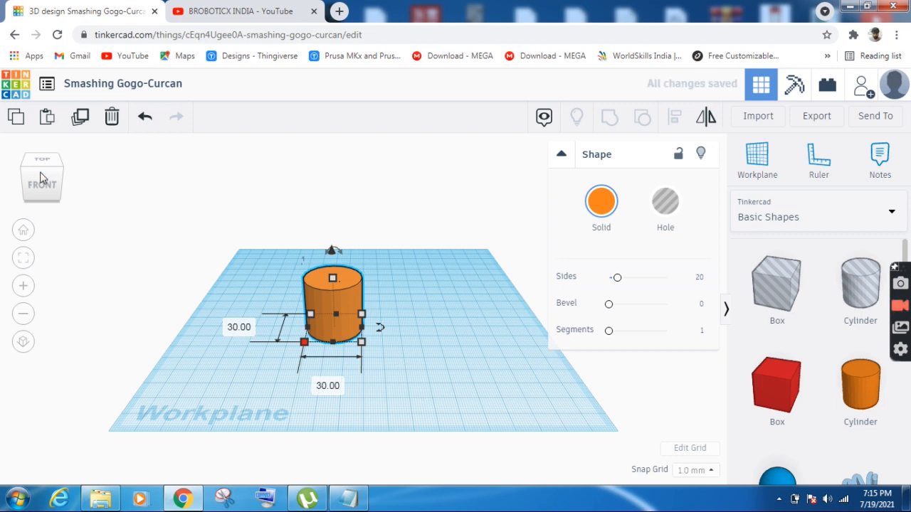
- Examine the resized cylinder up close and check its height, length and width dimensions
left_click_drag(41, 178, 32, 187)
left_click(32, 186)
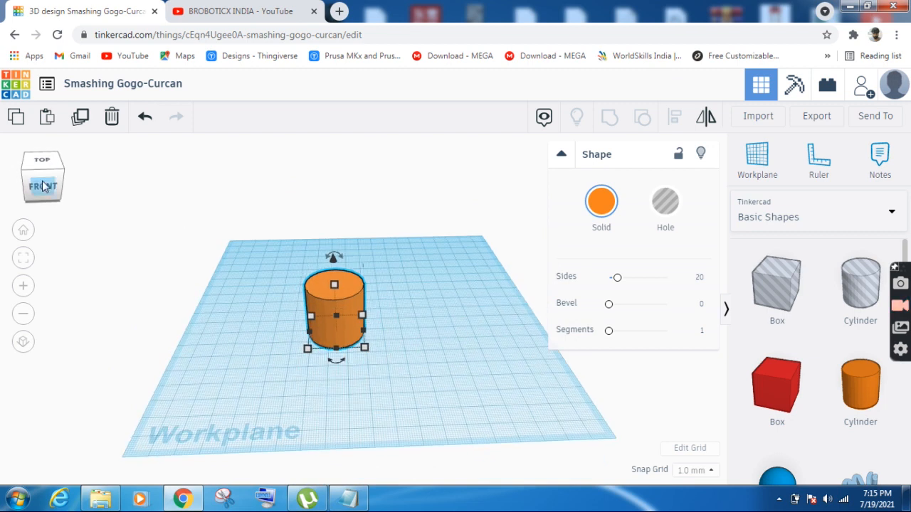
left_click(44, 187)
mouse_move(308, 349)
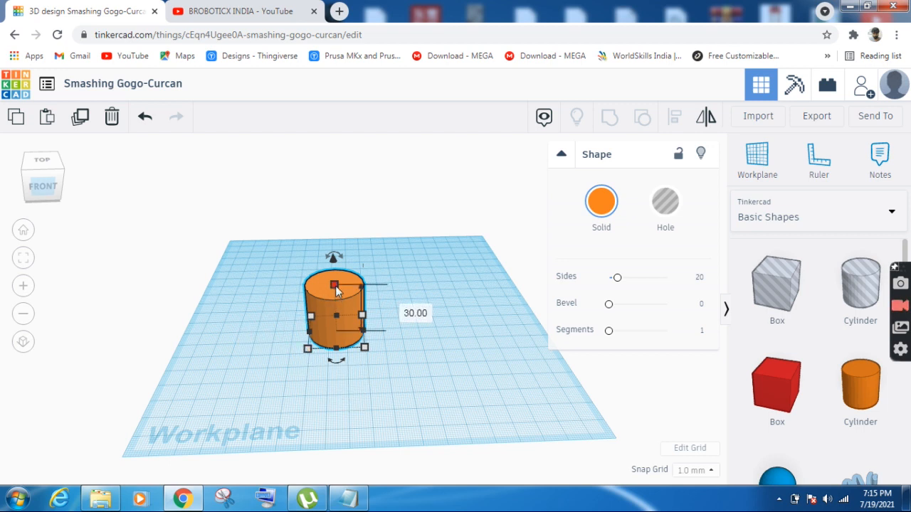
left_click(47, 195)
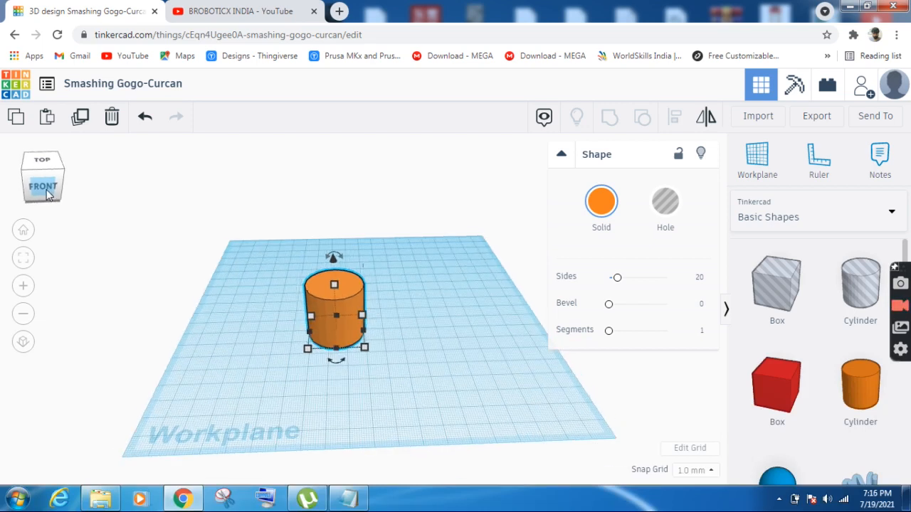
left_click(22, 295)
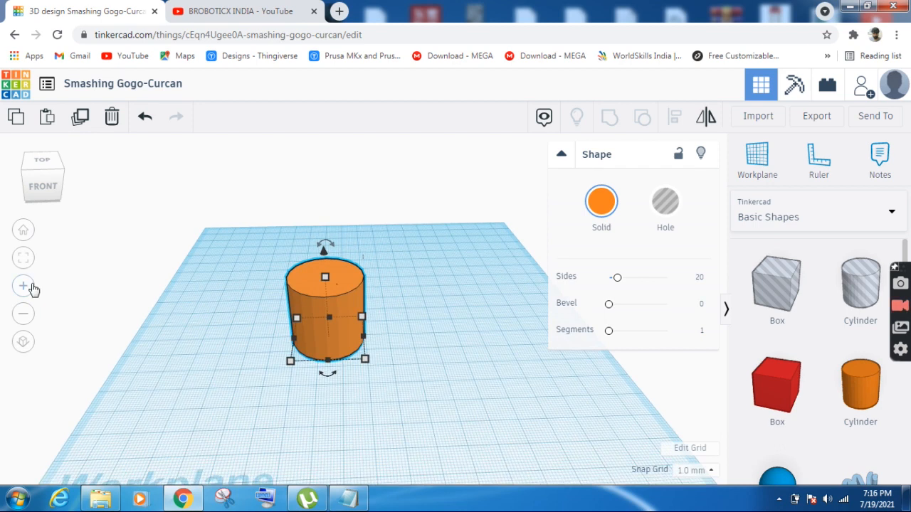
left_click(24, 286)
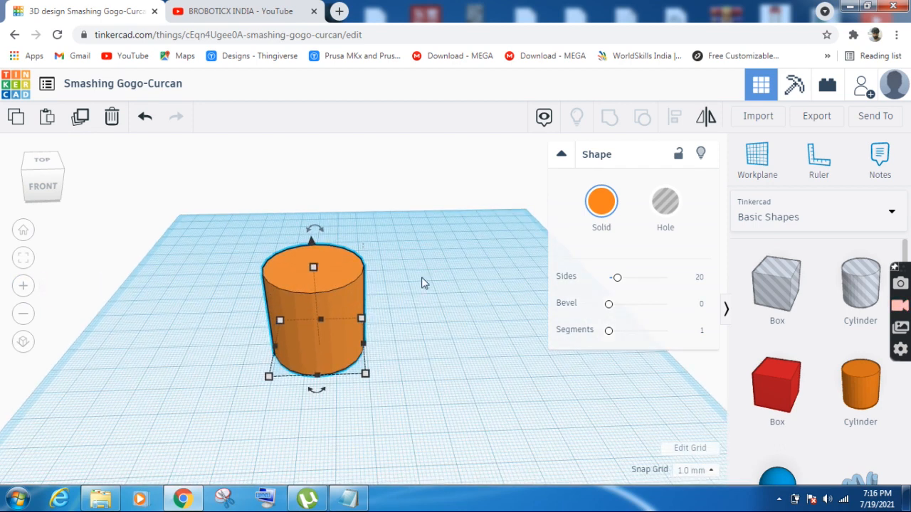
mouse_move(365, 320)
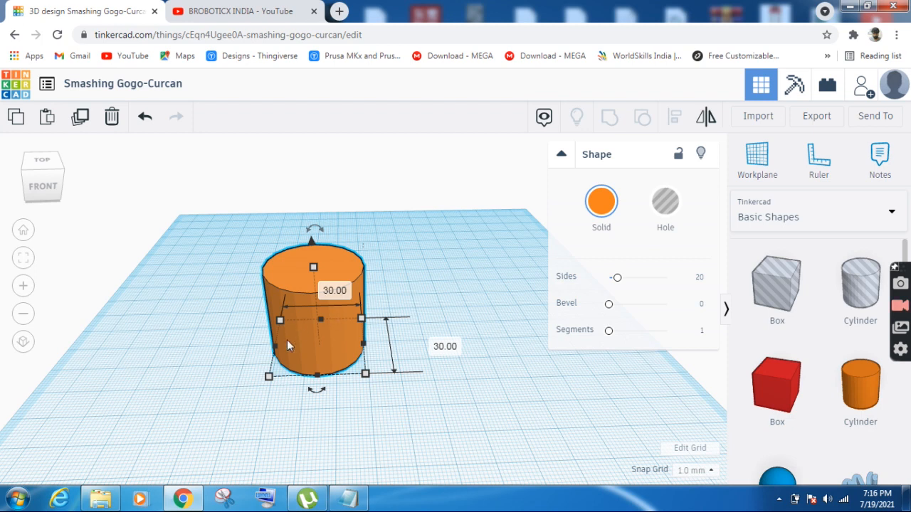
left_click(484, 252)
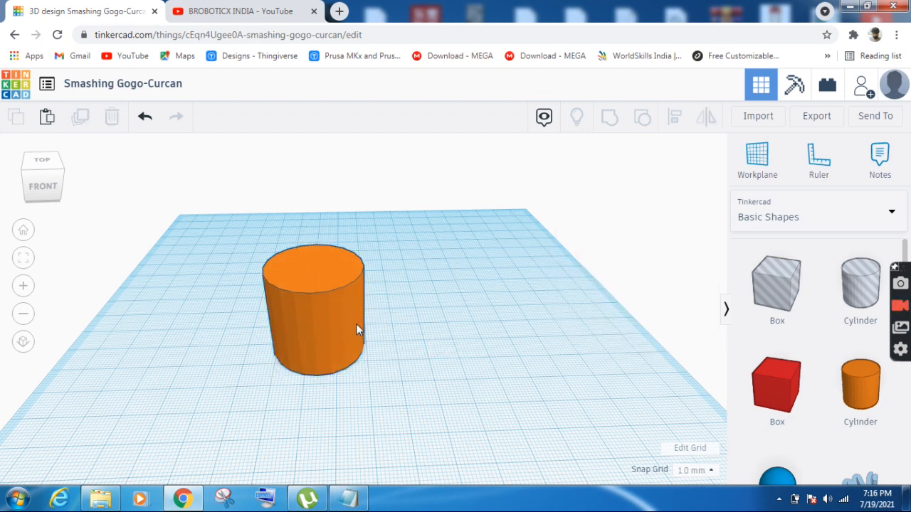
- Smooth the cylinder's round surface by increasing its number of sides to 64
left_click(317, 332)
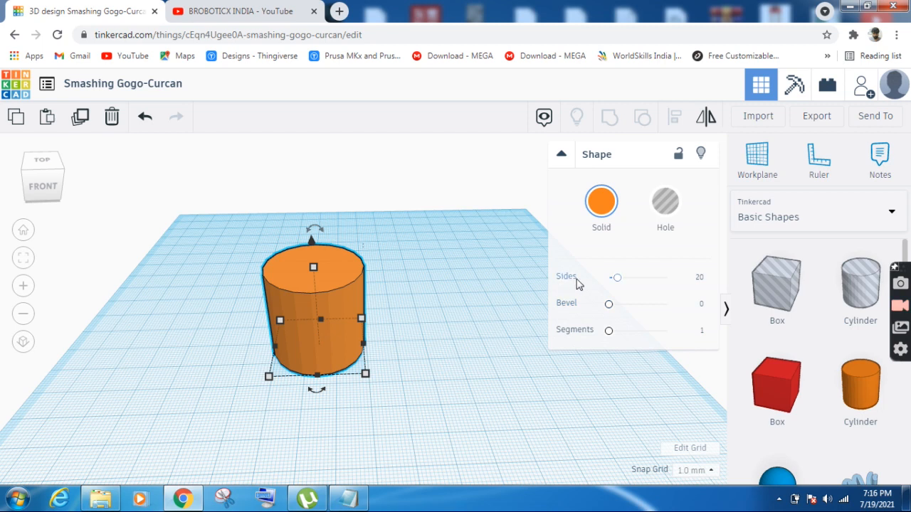
left_click_drag(619, 280, 689, 286)
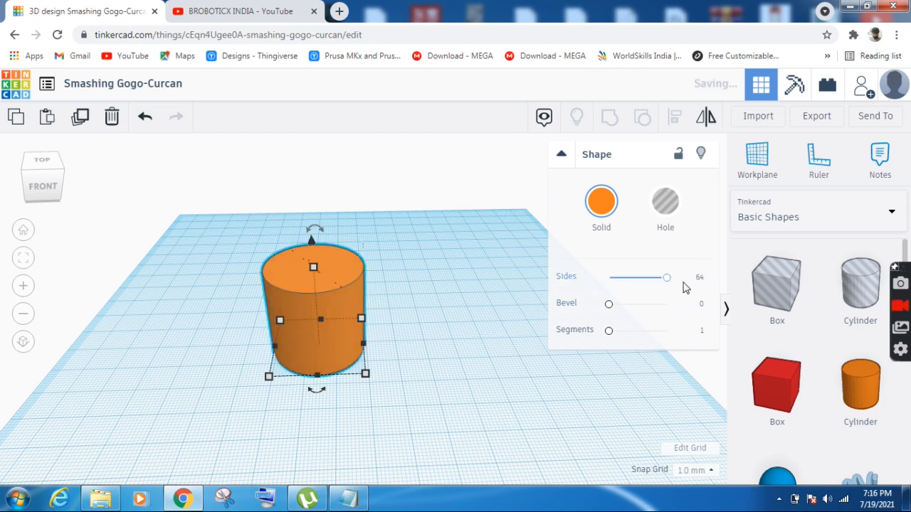
left_click(416, 299)
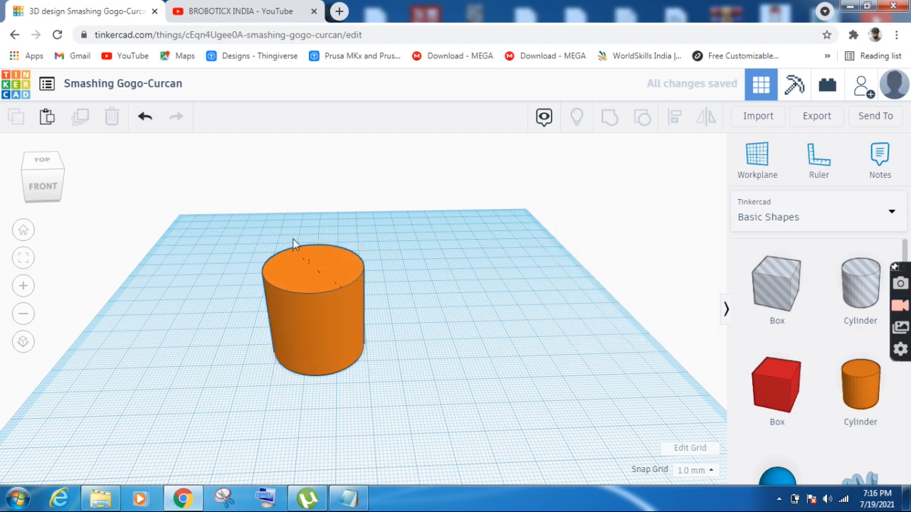
- Bevel the cylinder's edges with a value of 0.8
left_click(334, 325)
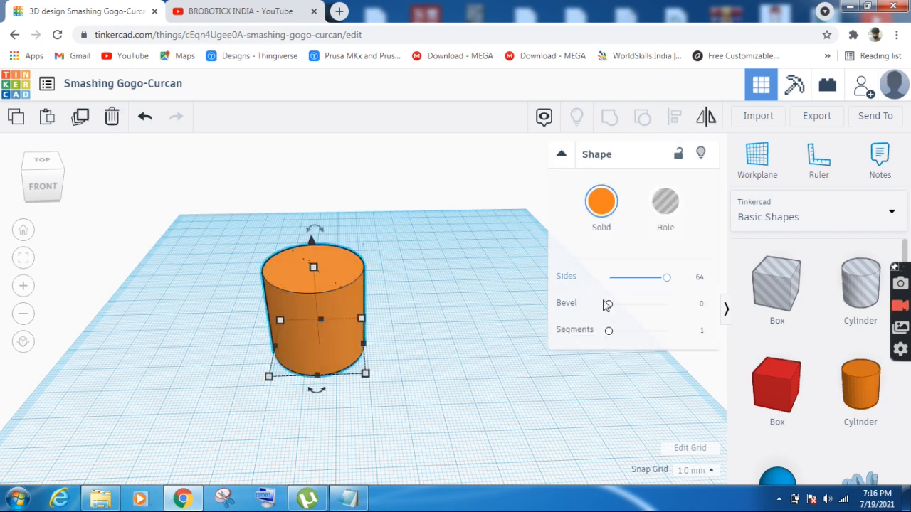
left_click(701, 304)
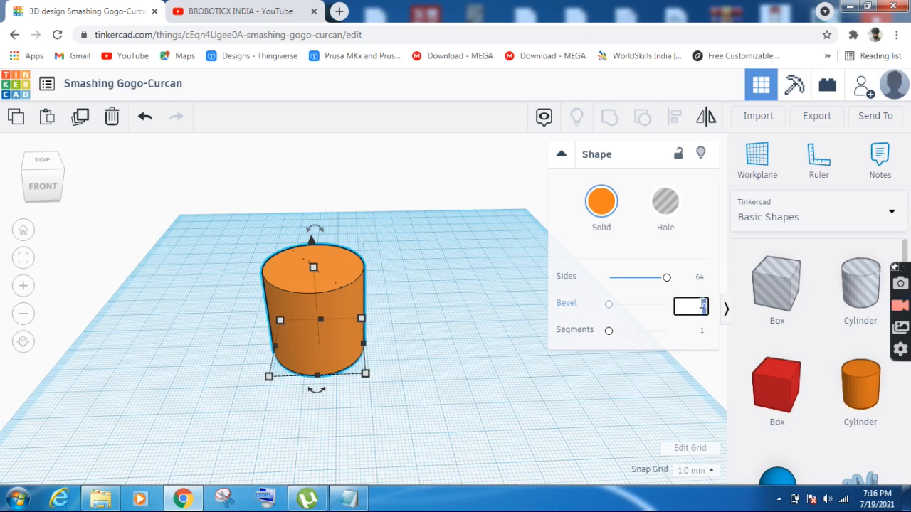
left_click(702, 304)
left_click(626, 383)
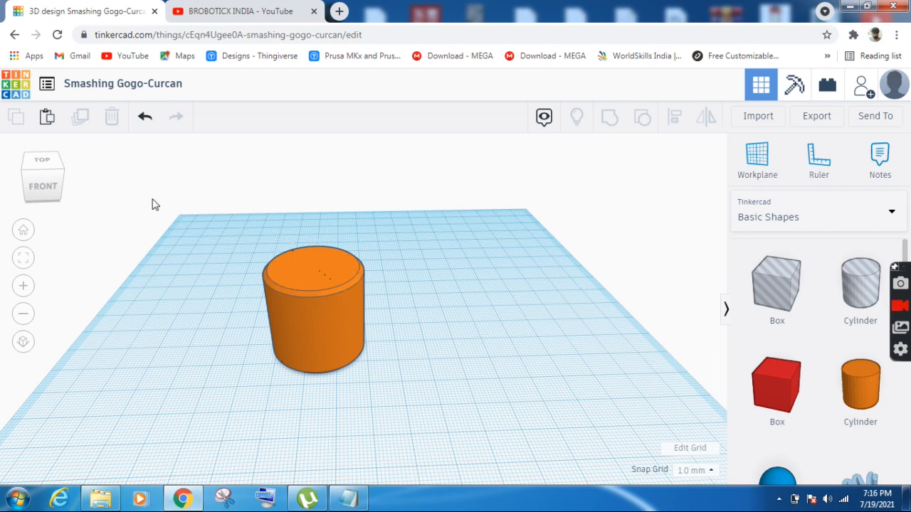
- Duplicate the orange cylinder and move the copy along the workplane to the original's right side, leaving a clear gap between them
left_click(295, 321)
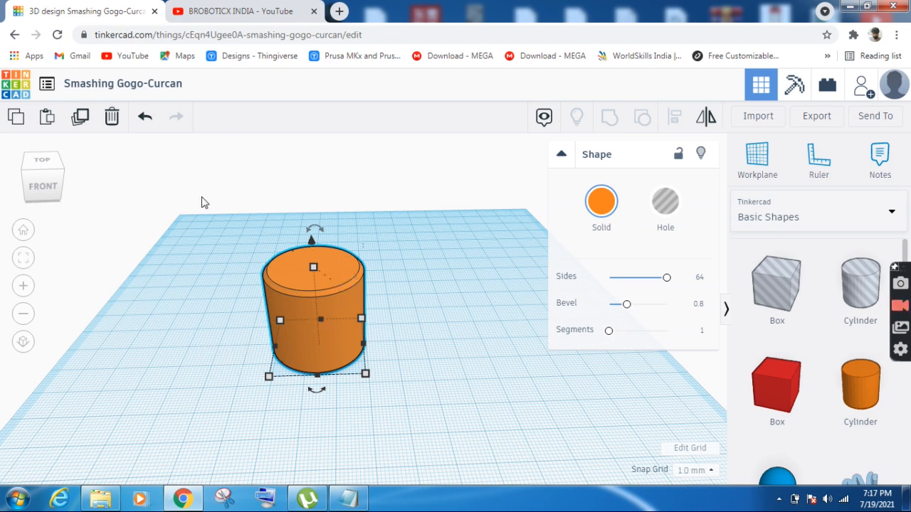
left_click(81, 119)
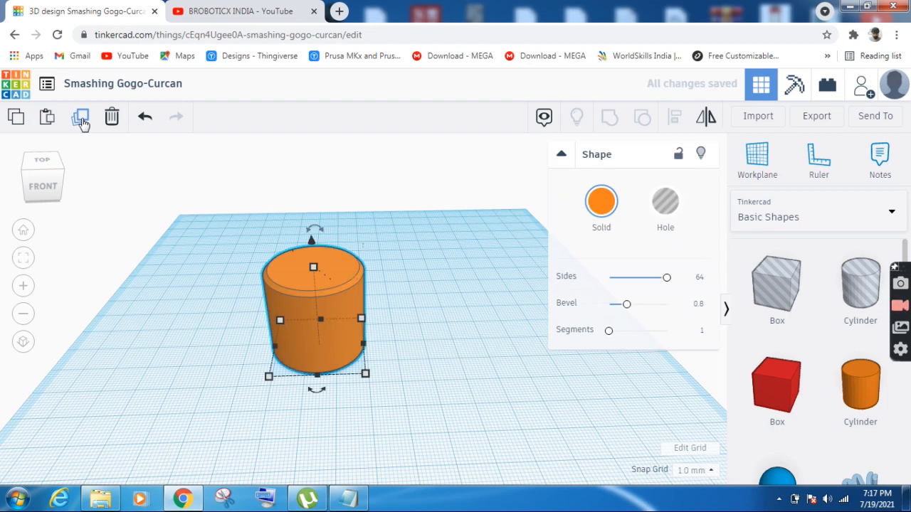
key("Right")
key("Right")
key("Right")
key("Right")
key("Right")
key("Right")
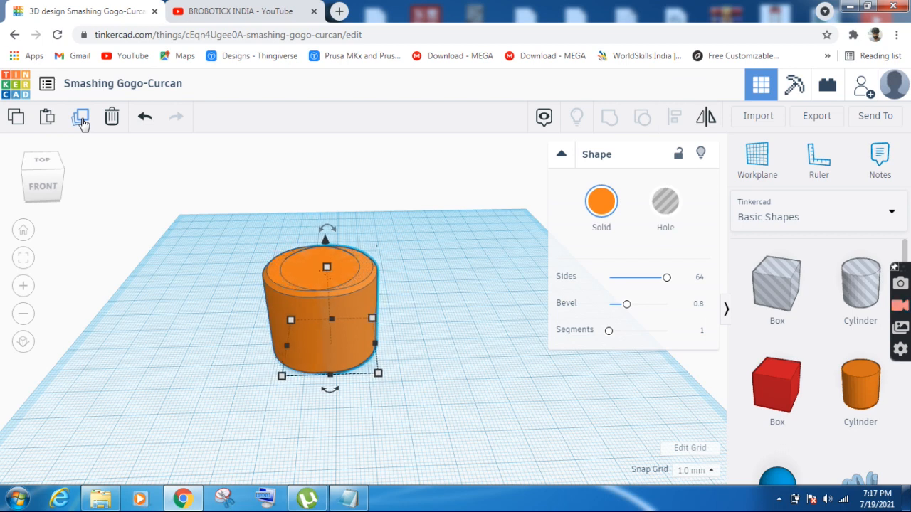
key("Right")
key("Right")
key("Right")
key("Right")
key("Right")
key("Right")
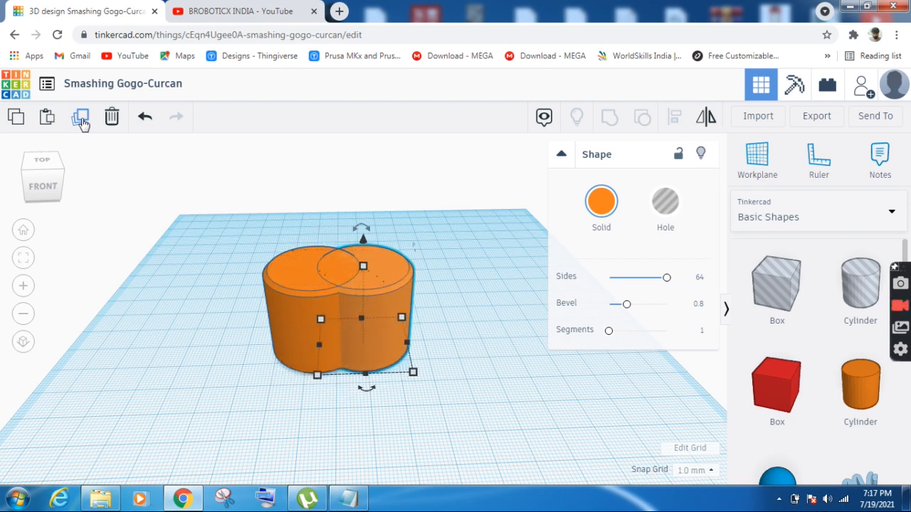
key("Right")
key("Right")
key("Right")
key("Right")
key("Right")
key("Right")
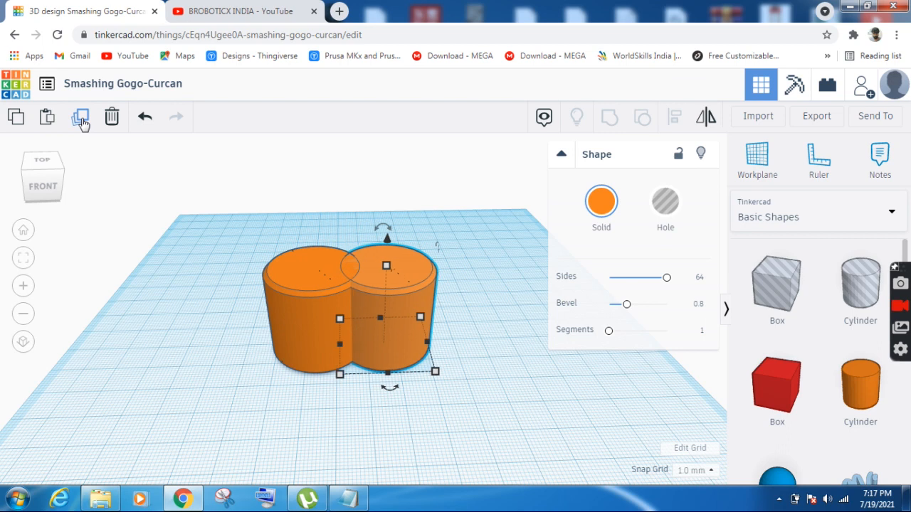
key("Right")
key("Right")
key("Right")
key("Right")
key("Right")
key("Right")
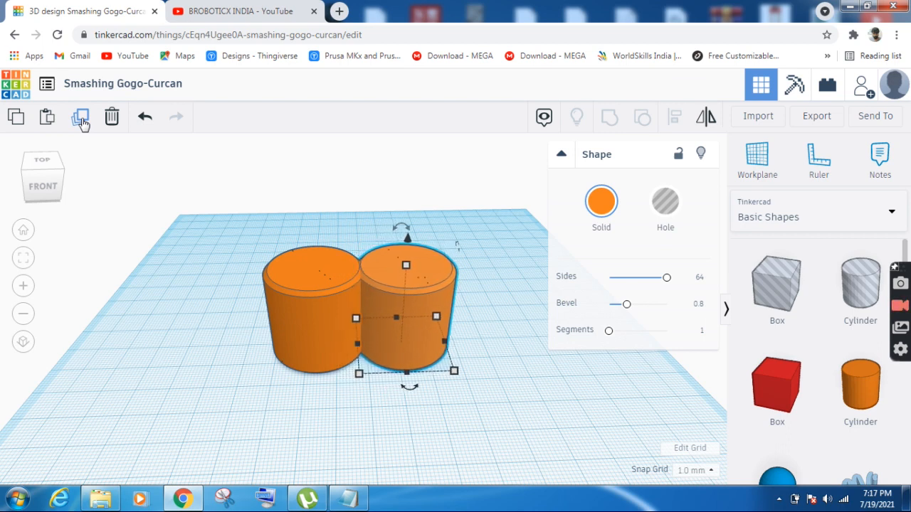
key("Right")
key("Right")
key("Right")
key("Right")
key("Right")
key("Right")
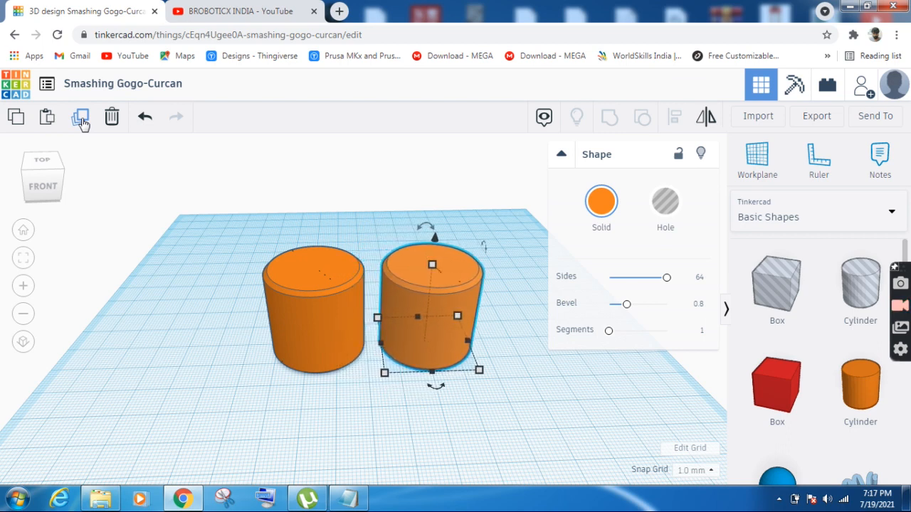
key("Right")
key("Right")
key("Right")
key("Right")
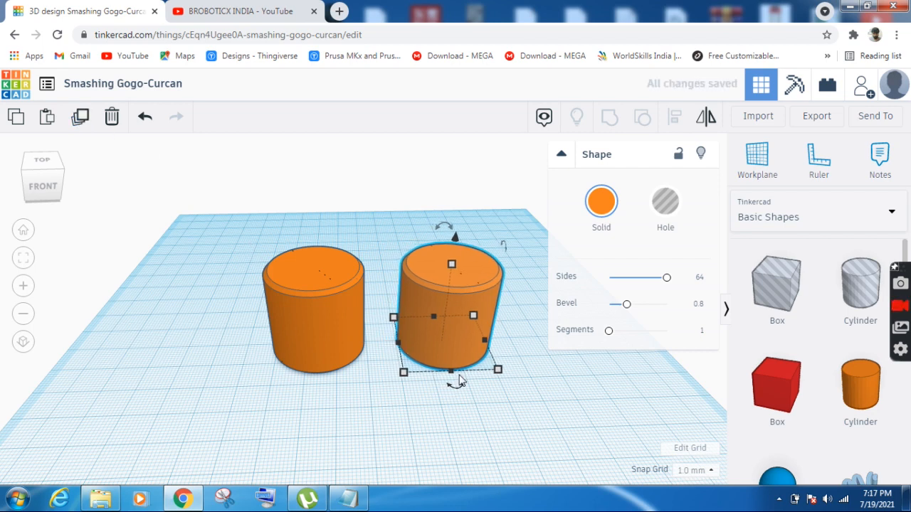
- Set the height of the duplicate cylinder to 35 mm
mouse_move(453, 265)
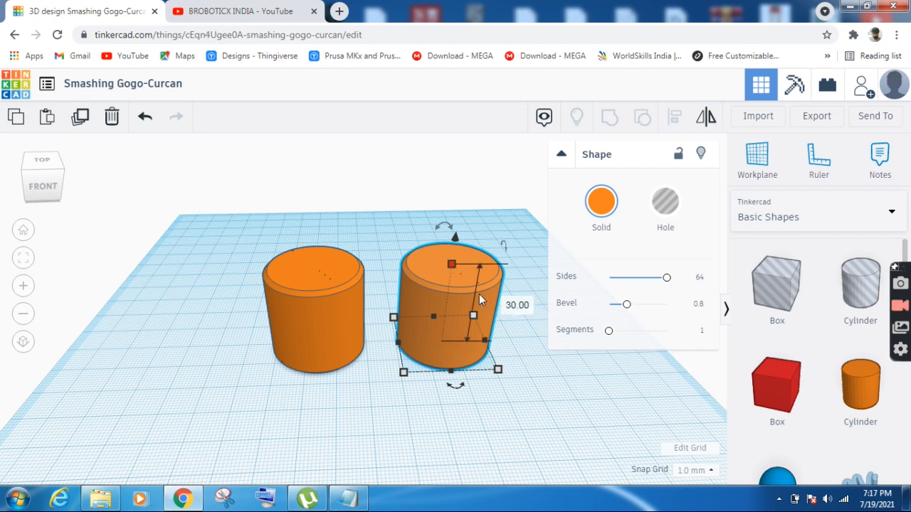
left_click(514, 311)
left_click(516, 305)
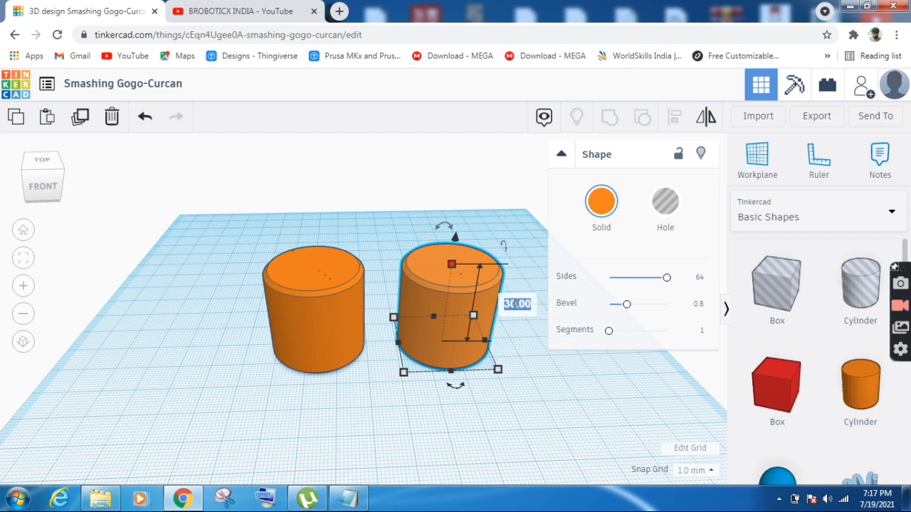
type("35")
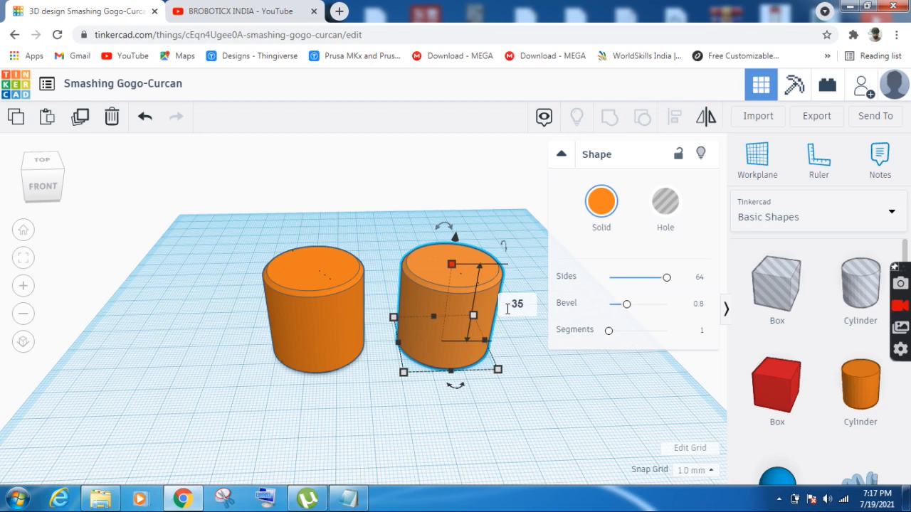
key("Return")
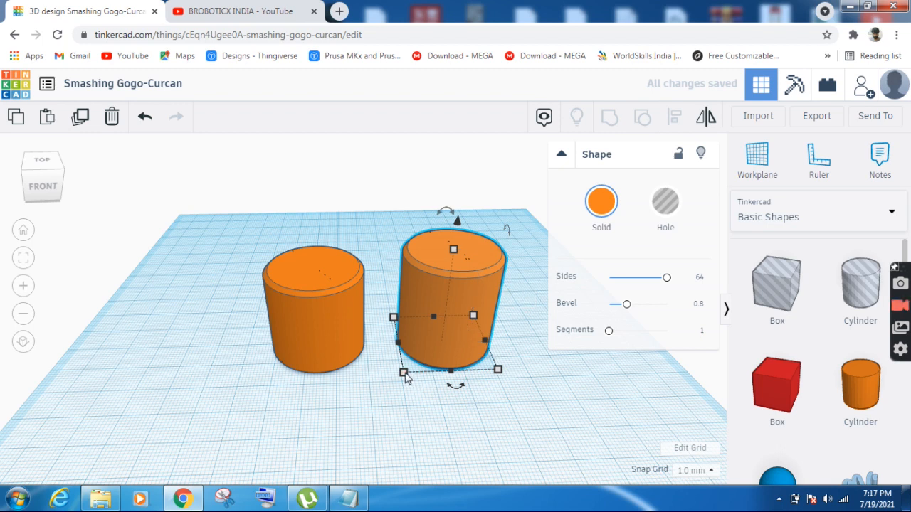
- Set both the length and the width of the duplicate cylinder's base to 25 mm
mouse_move(407, 378)
left_click(461, 424)
type("25")
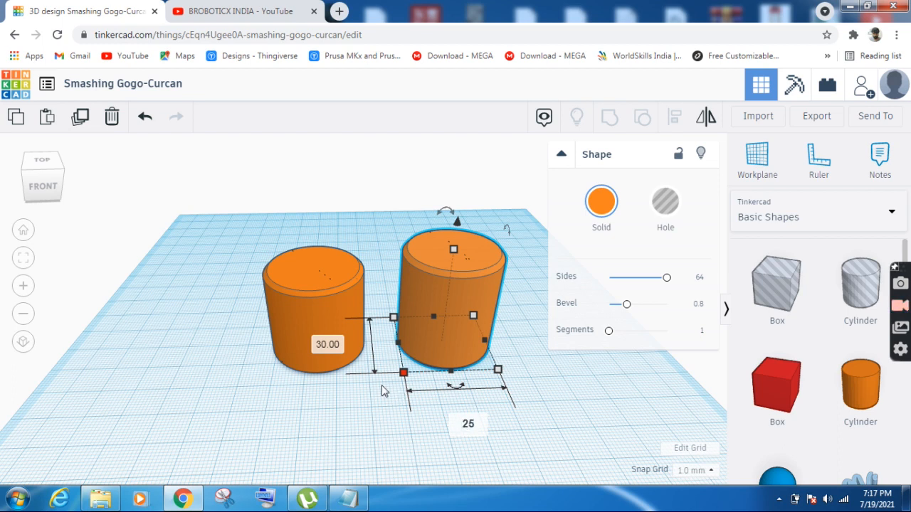
left_click(325, 345)
type("25")
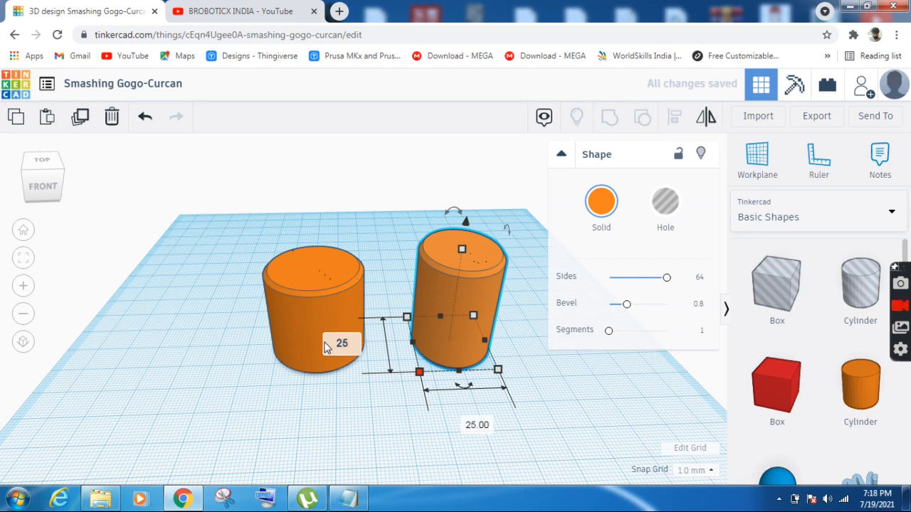
key("Return")
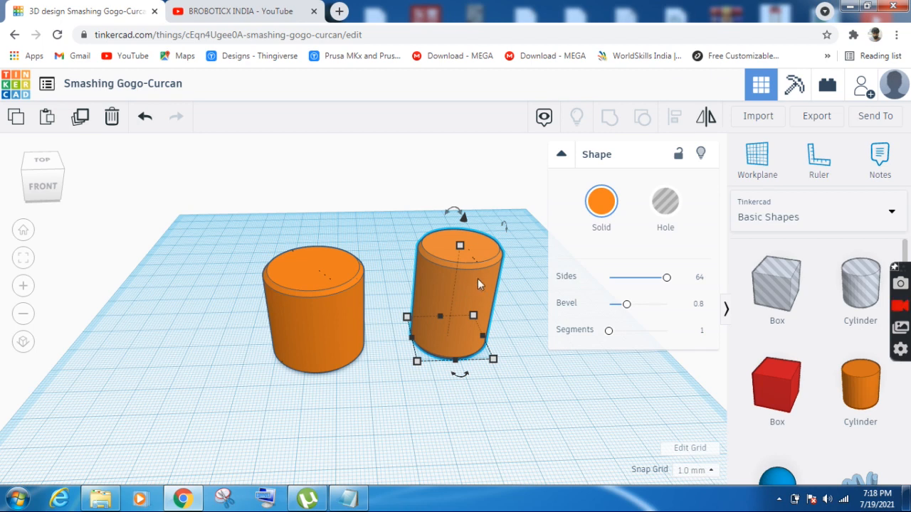
- Change the solid color of the narrower, taller cylinder to yellow and deselect it
left_click(603, 200)
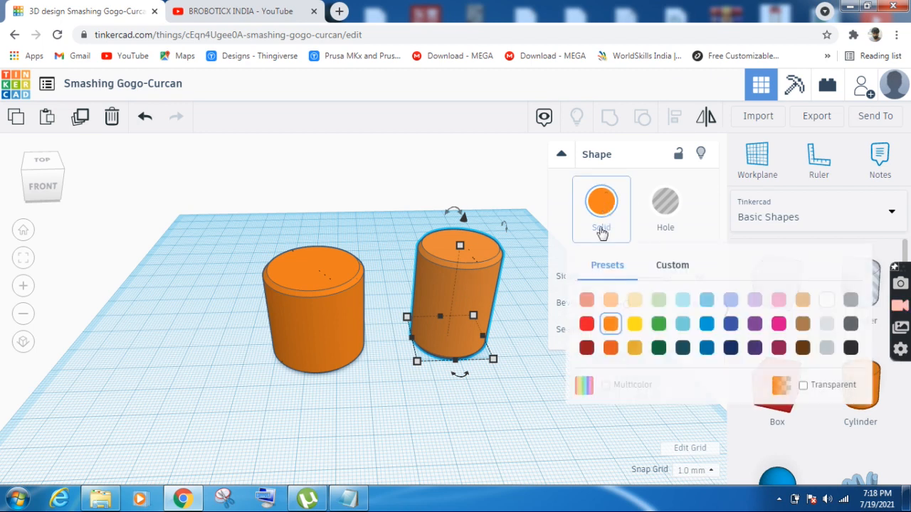
left_click(637, 327)
left_click(497, 426)
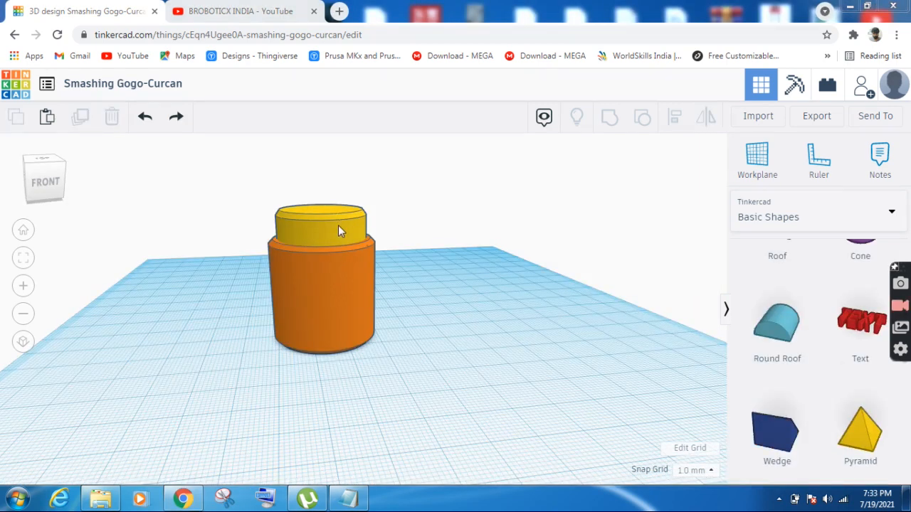
- Turn the yellow cylinder standing inside the orange one into a hole
left_click(52, 186)
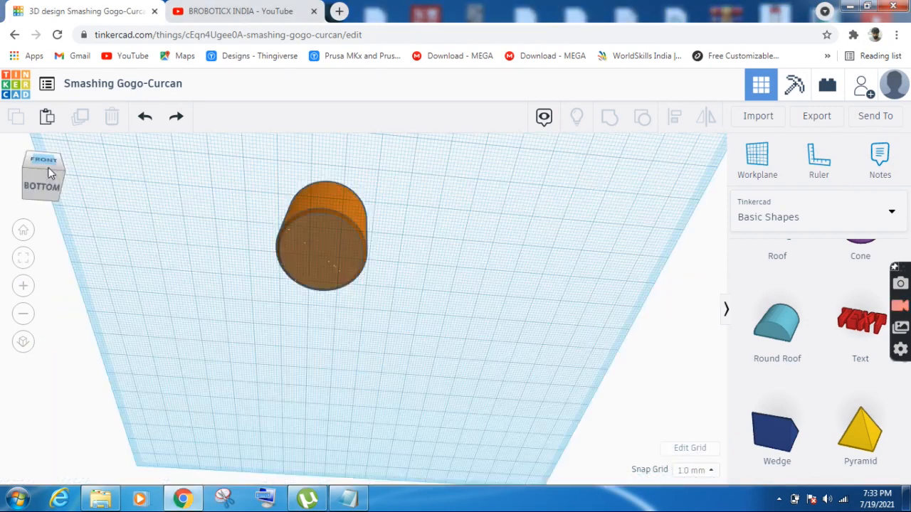
left_click(49, 166)
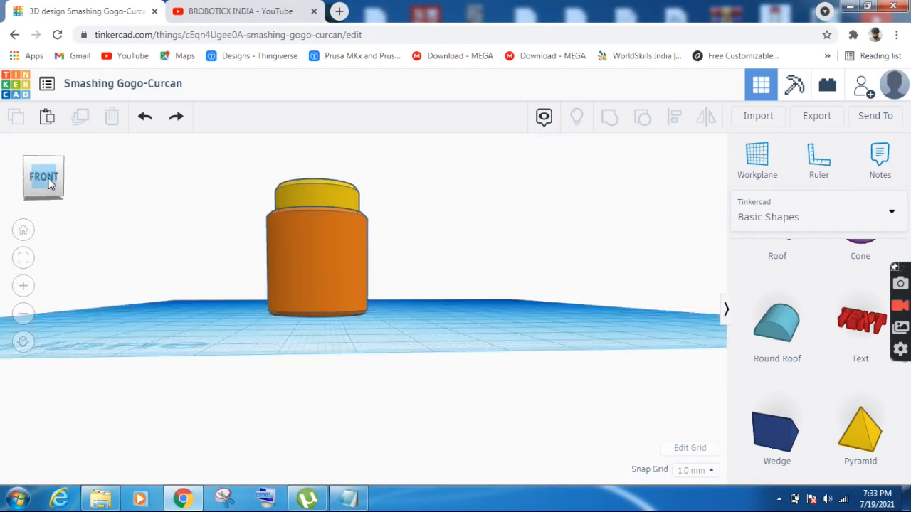
left_click_drag(49, 179, 50, 183)
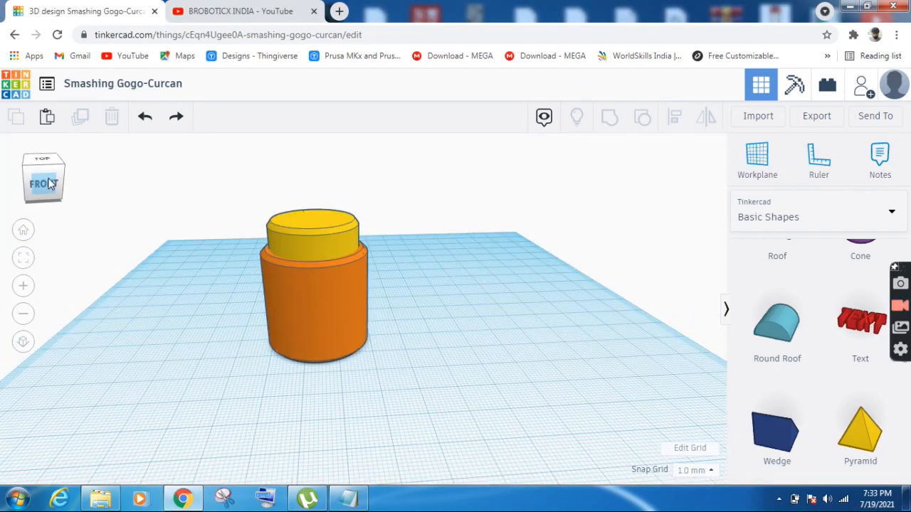
left_click(318, 241)
left_click(659, 212)
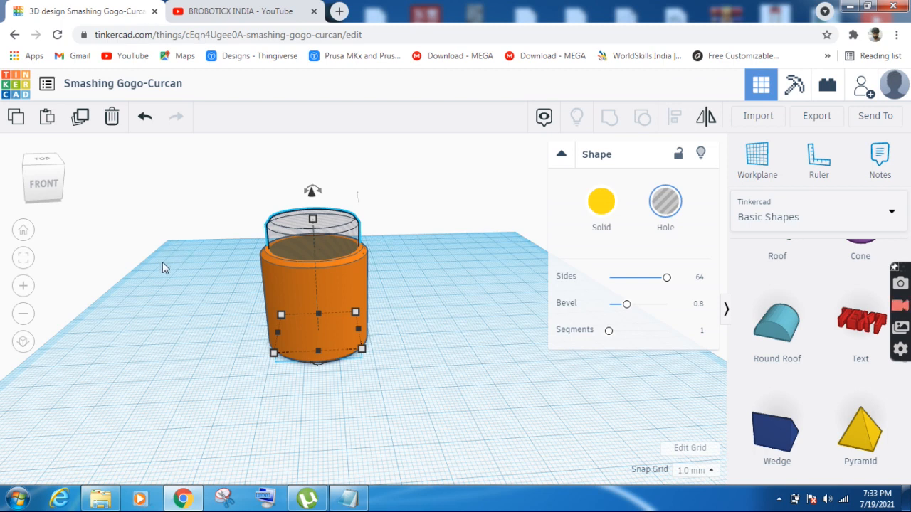
- Group the orange cylinder with the hole cylinder to hollow out the mug body
left_click_drag(189, 286, 451, 393)
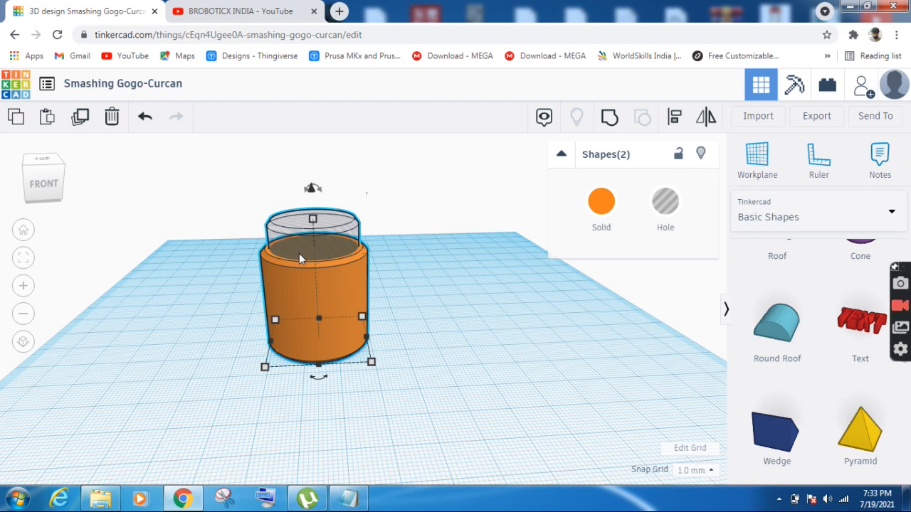
left_click(605, 122)
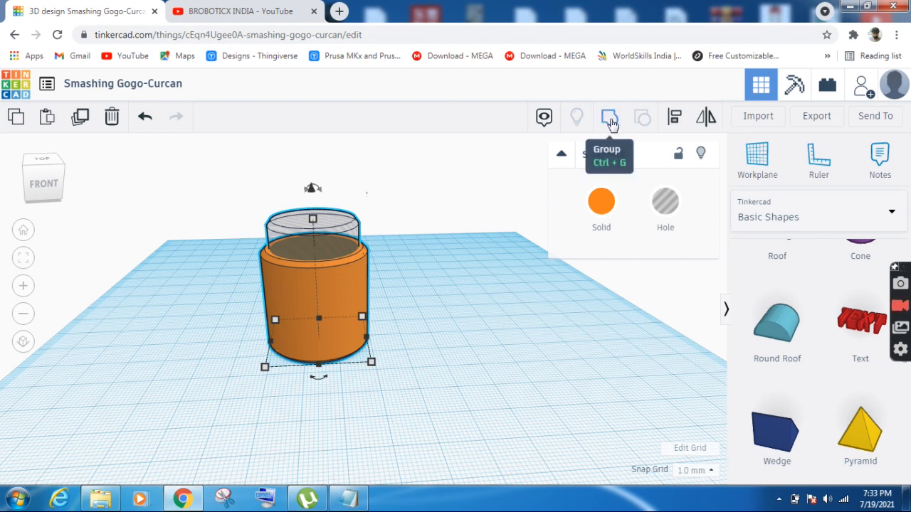
left_click(610, 121)
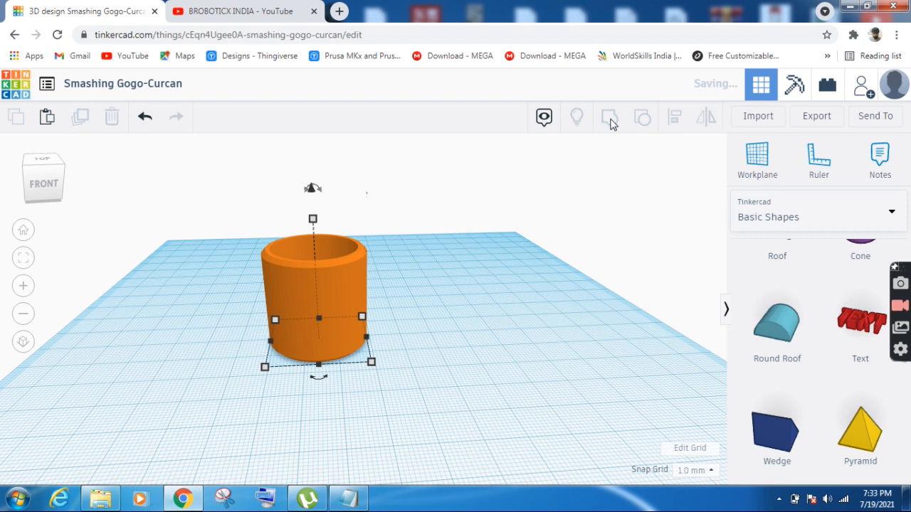
- Examine the hollowed mug body from above and from the front, including its inner wall and floor
left_click(41, 182)
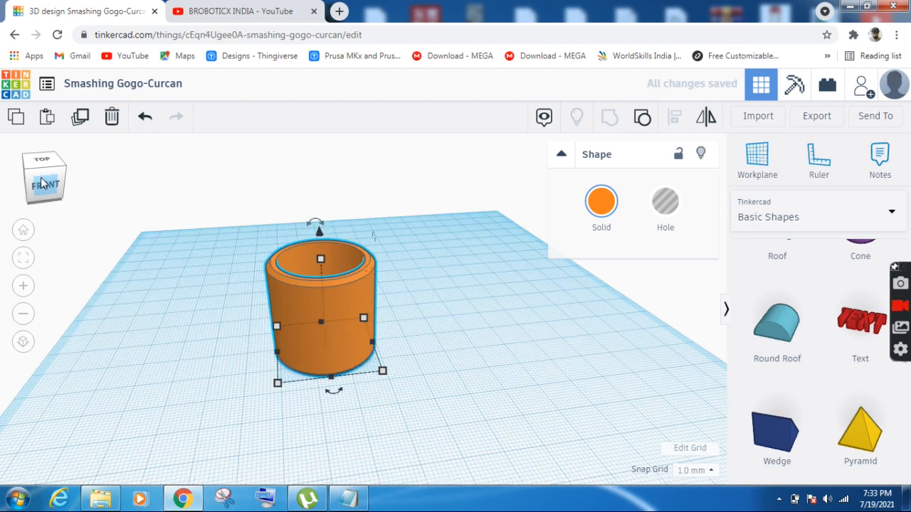
left_click(42, 187)
left_click_drag(41, 187, 48, 186)
left_click(49, 187)
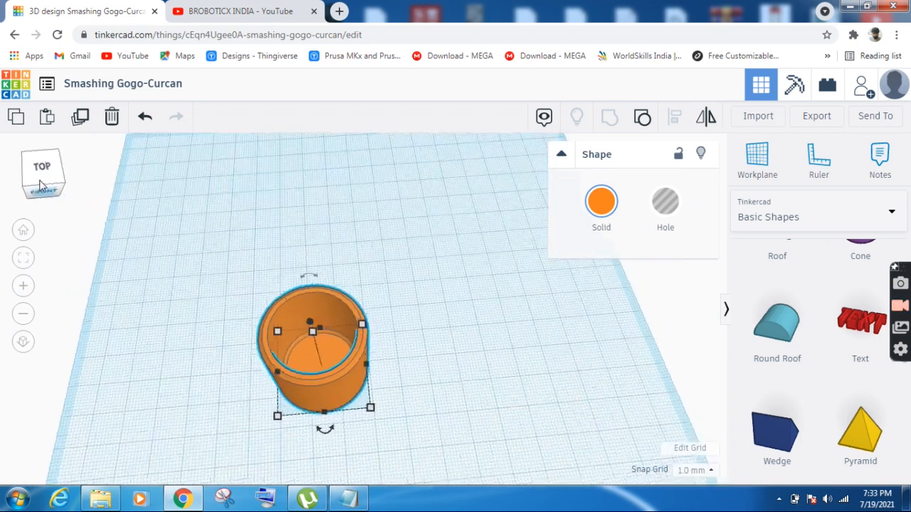
left_click(42, 181)
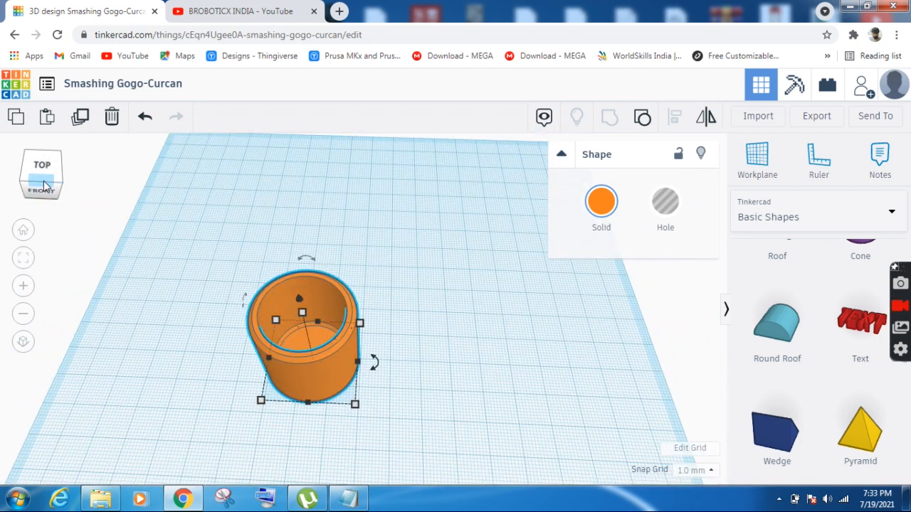
left_click(43, 183)
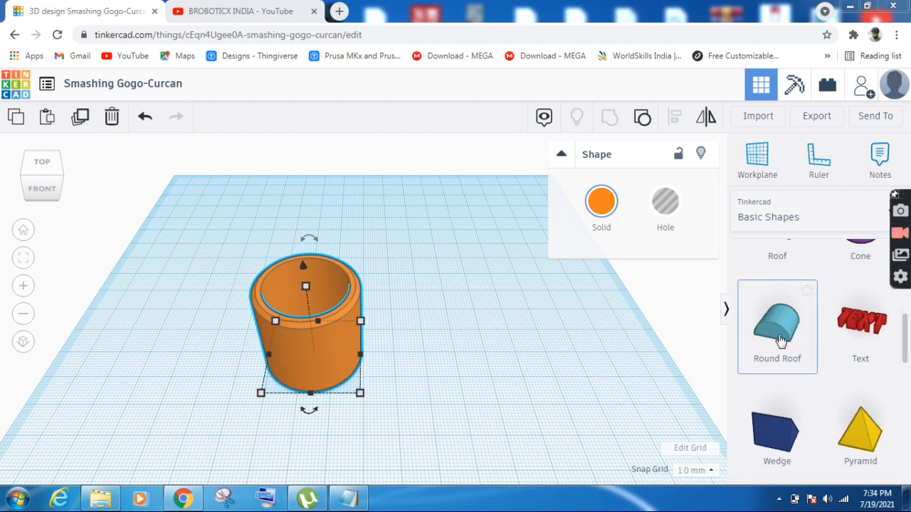
- Place a Round Roof shape on the workplane beside the mug body and set its front-to-back length to 3 mm
left_click_drag(781, 341, 501, 325)
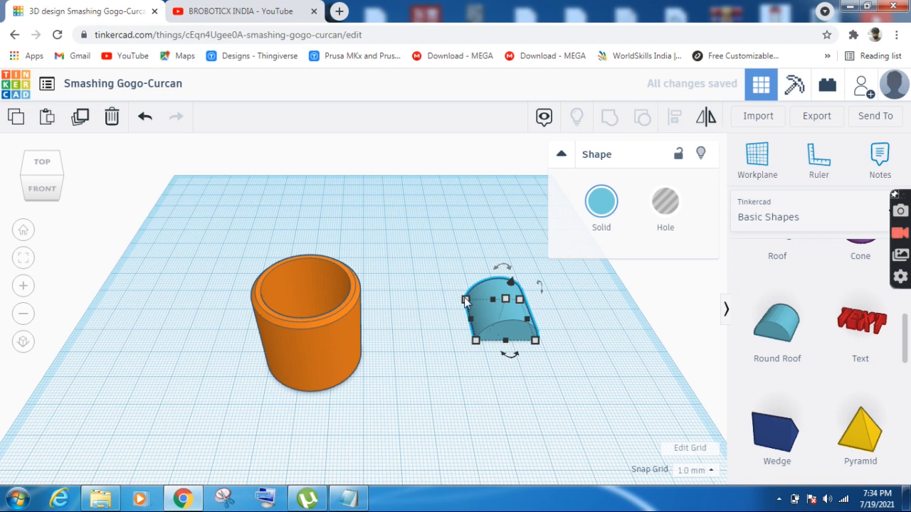
mouse_move(465, 300)
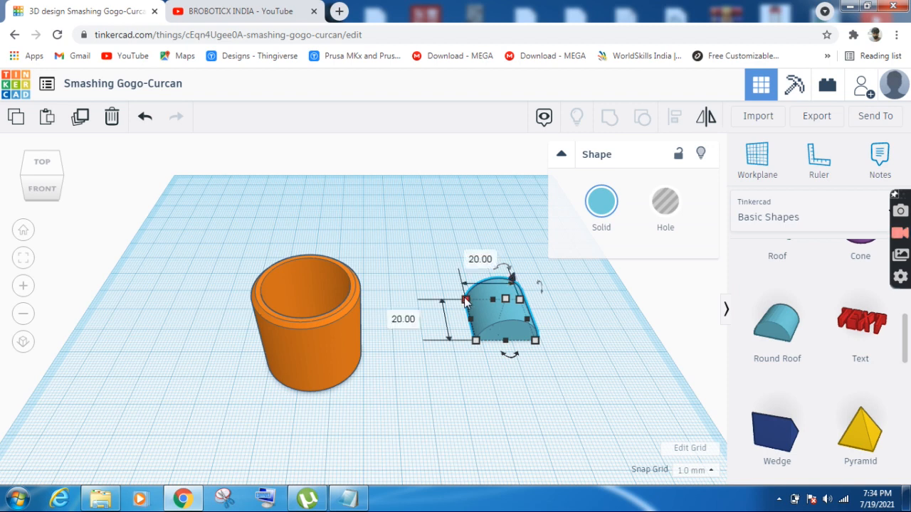
left_click(403, 320)
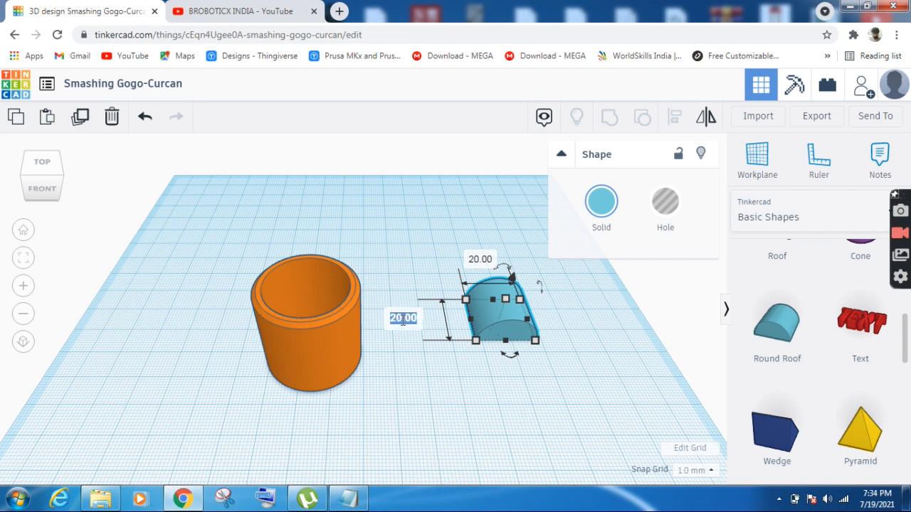
type("3")
key("Return")
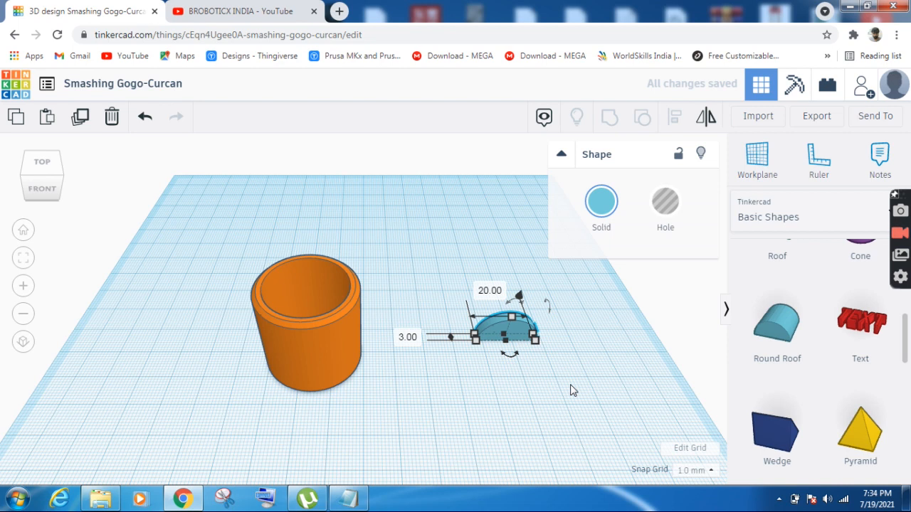
left_click(573, 390)
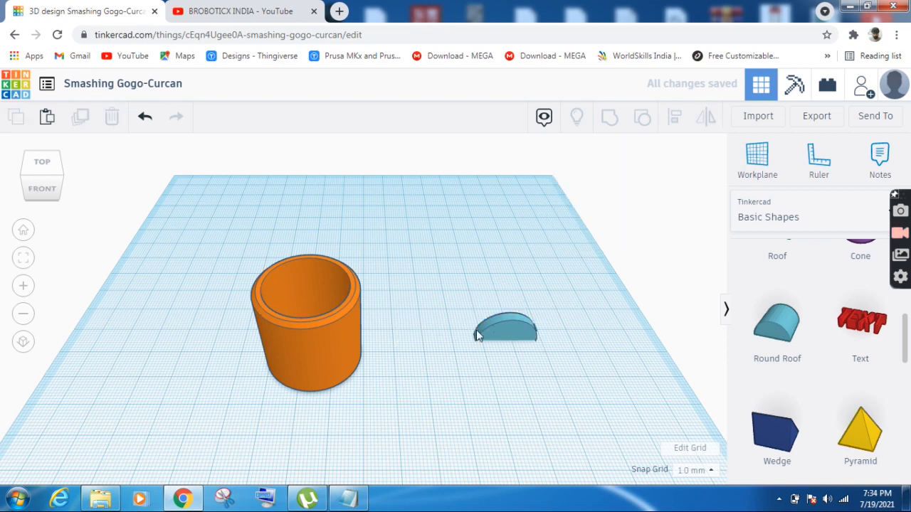
- Duplicate the thin round roof and move the copy forward so it stands clear in front of the original
left_click(42, 190)
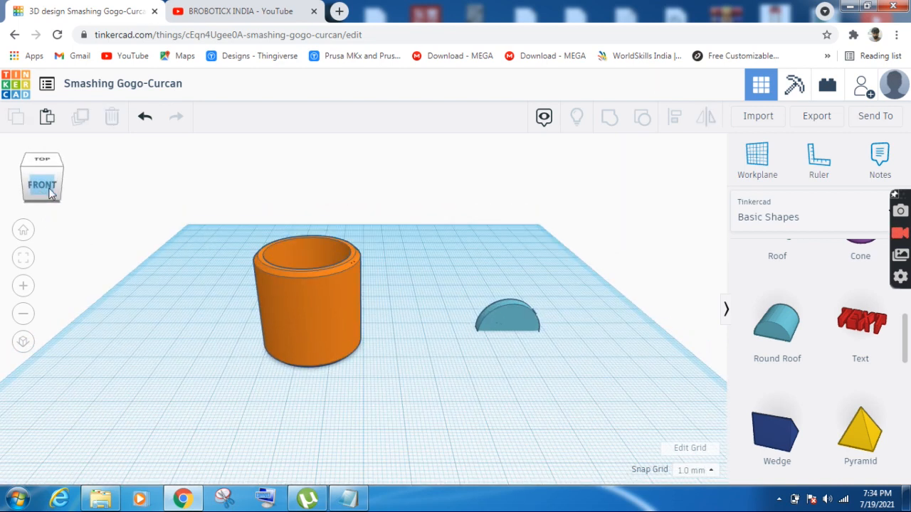
left_click(496, 320)
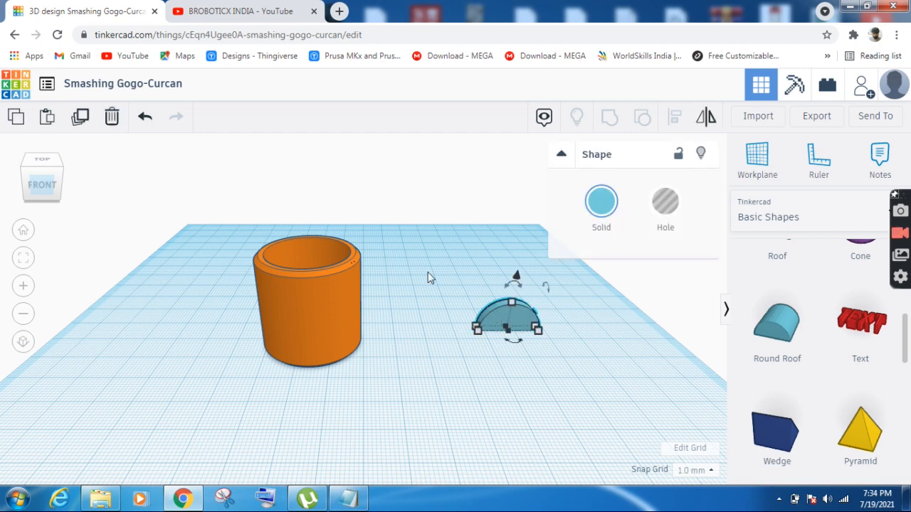
left_click(80, 118)
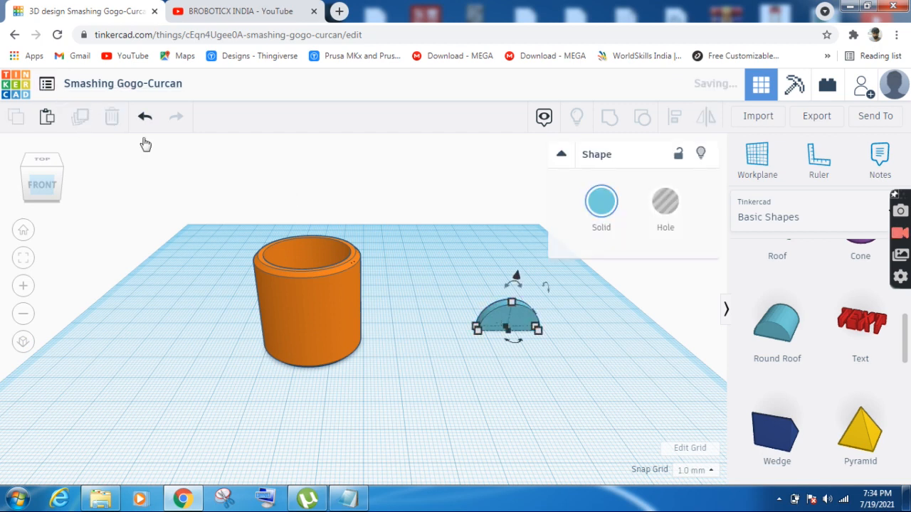
left_click(531, 332)
key("Down")
key("Down")
key("Down")
key("Down")
key("Down")
key("Down")
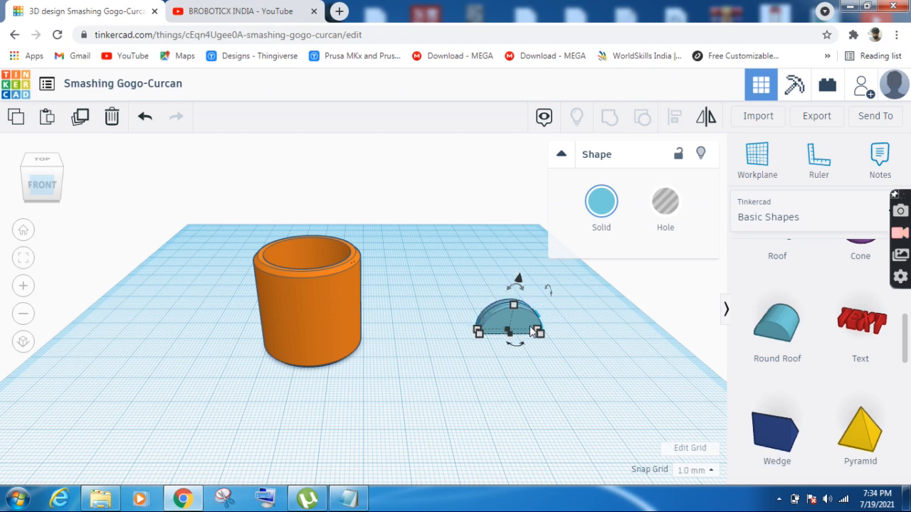
key("Down")
key("Down")
key("Down")
key("Down")
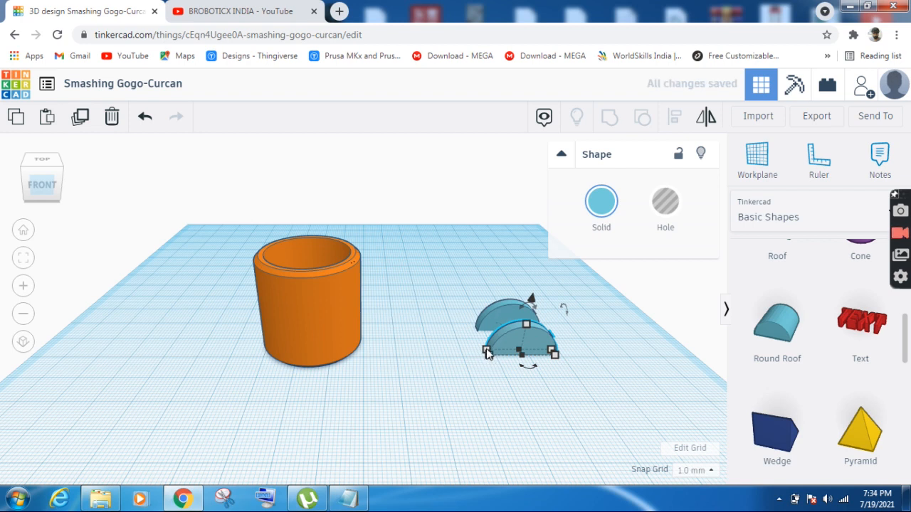
- Set the front round roof copy's front-to-back length to 10 mm
mouse_move(489, 354)
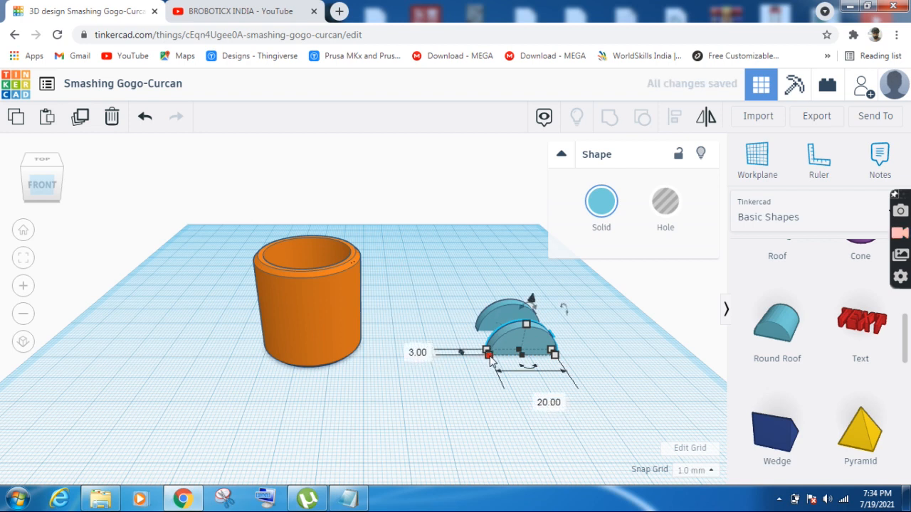
left_click(417, 353)
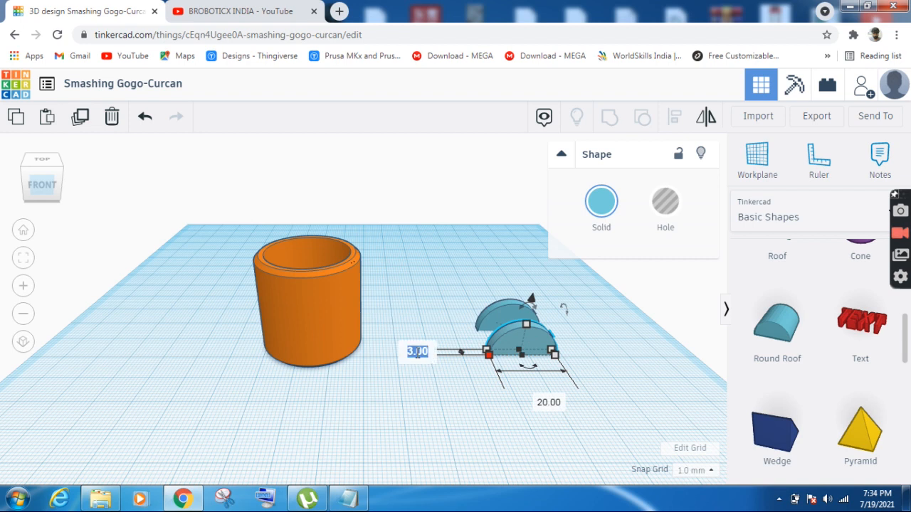
type("1")
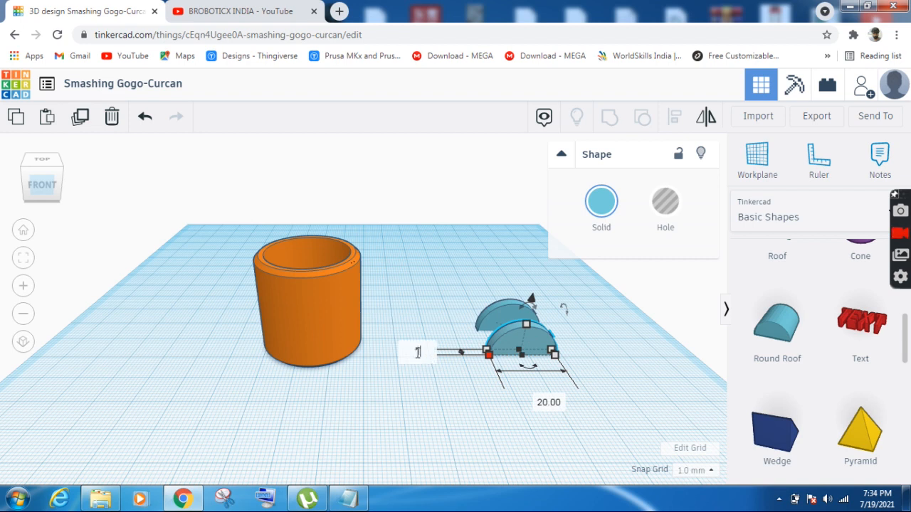
type("0")
key("Return")
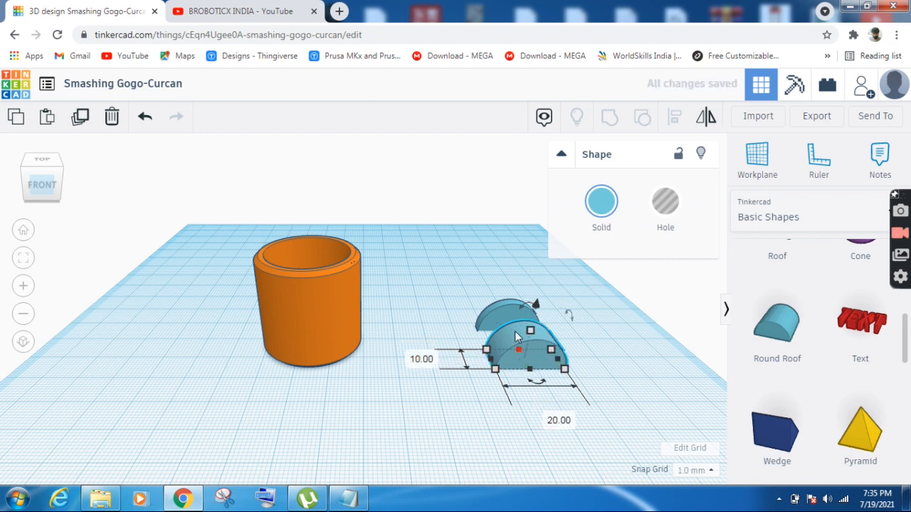
- Set the round roof copy's height to 6 mm and its width to 15 mm
mouse_move(518, 304)
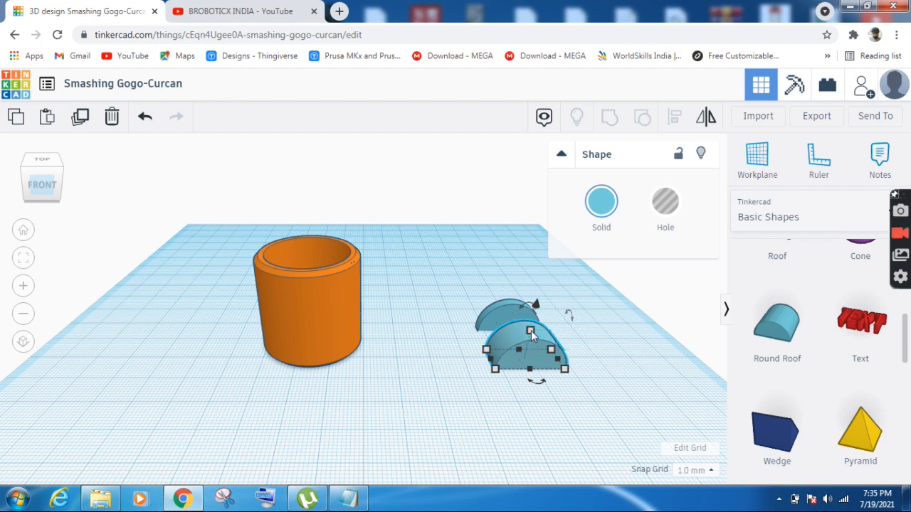
left_click(600, 345)
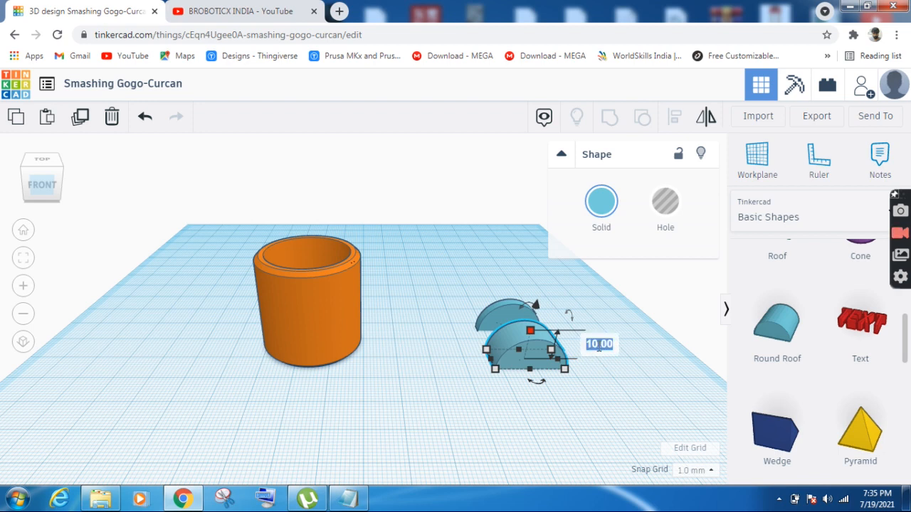
type("6")
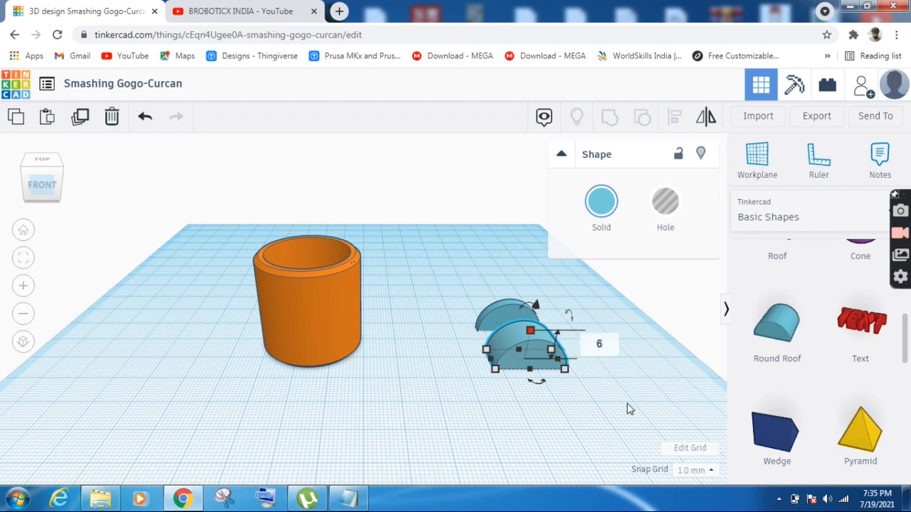
key("Return")
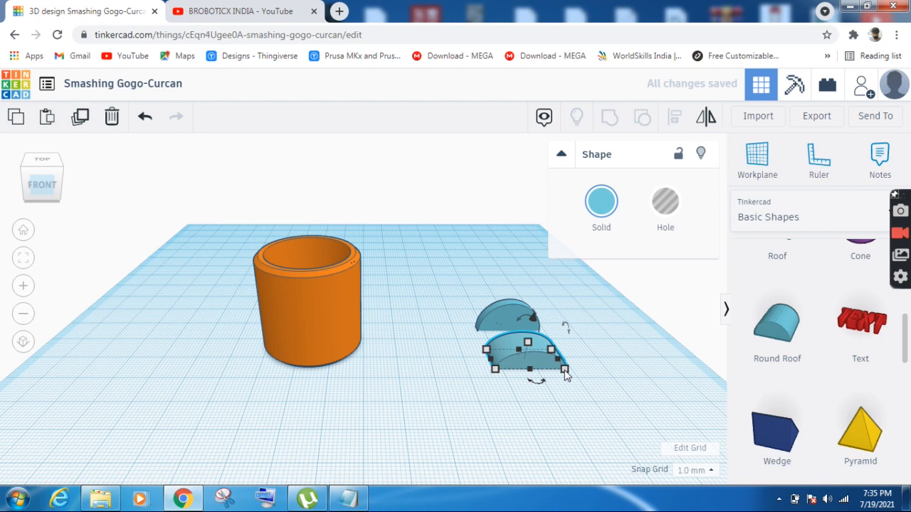
left_click(559, 419)
type("15")
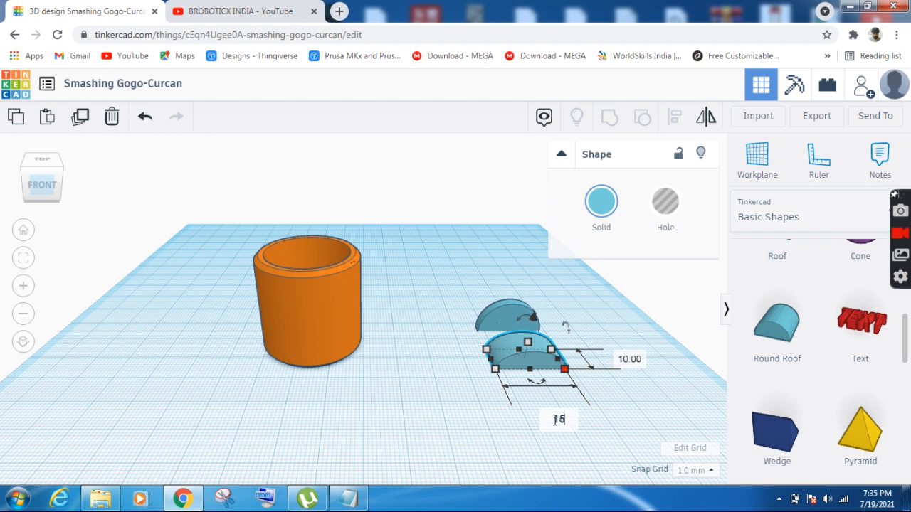
key("Return")
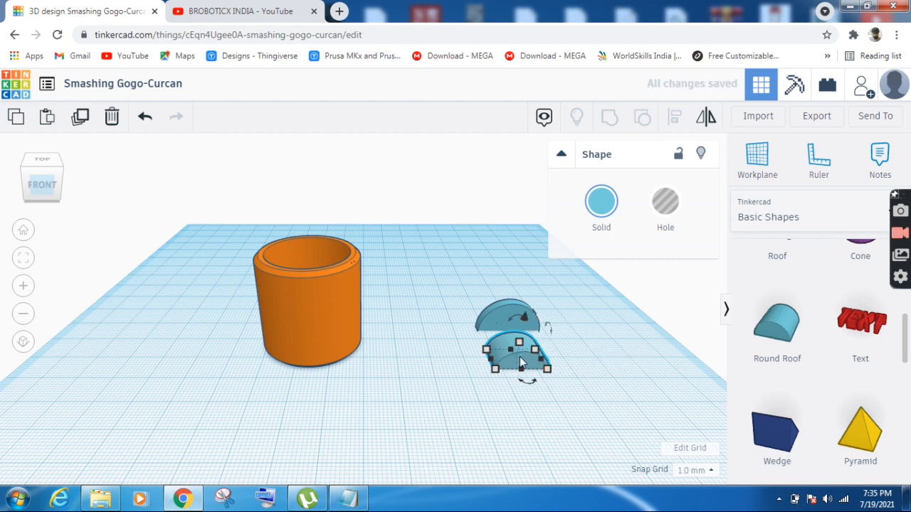
- Color the smaller round roof green and move it back until it reaches into the thin blue roof
left_click(594, 213)
left_click(659, 324)
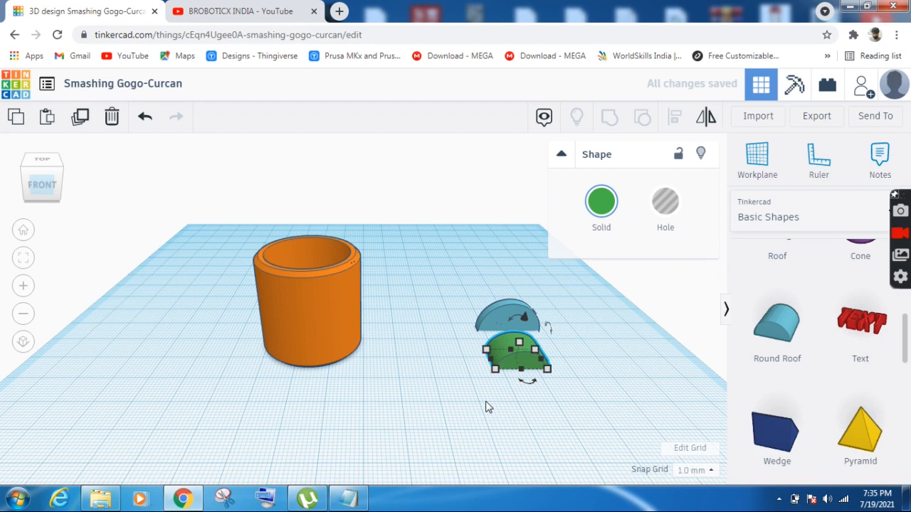
key("Up")
key("Up")
key("Up")
key("Up")
key("Up")
key("Up")
key("Up")
key("Up")
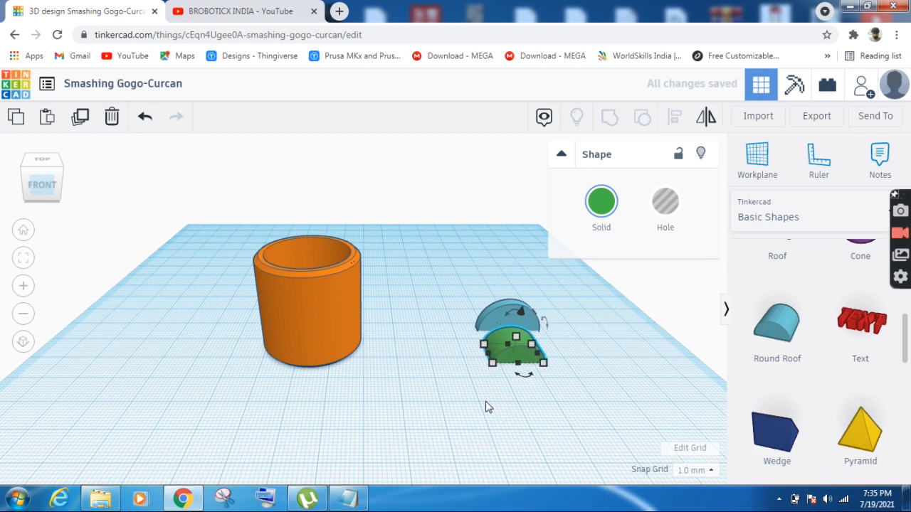
key("Up")
key("Up")
key("Up")
key("Up")
key("Up")
key("Up")
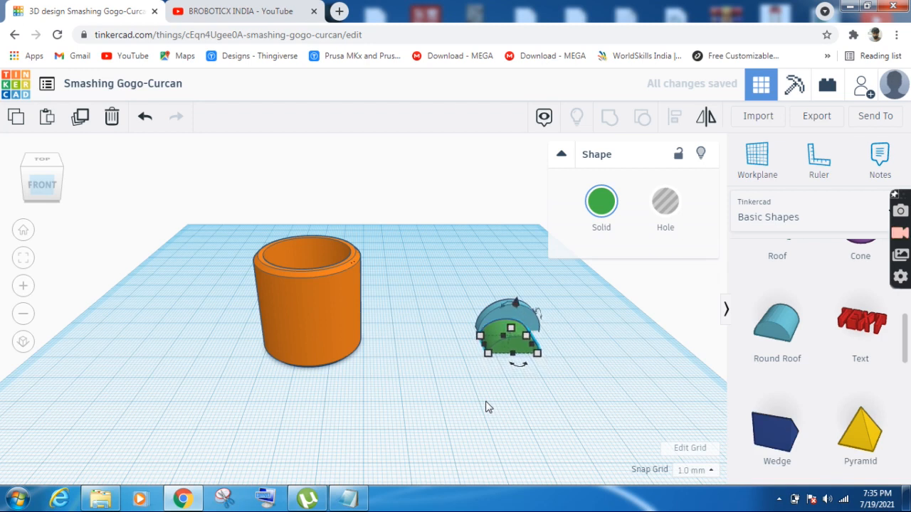
key("Up")
key("Up")
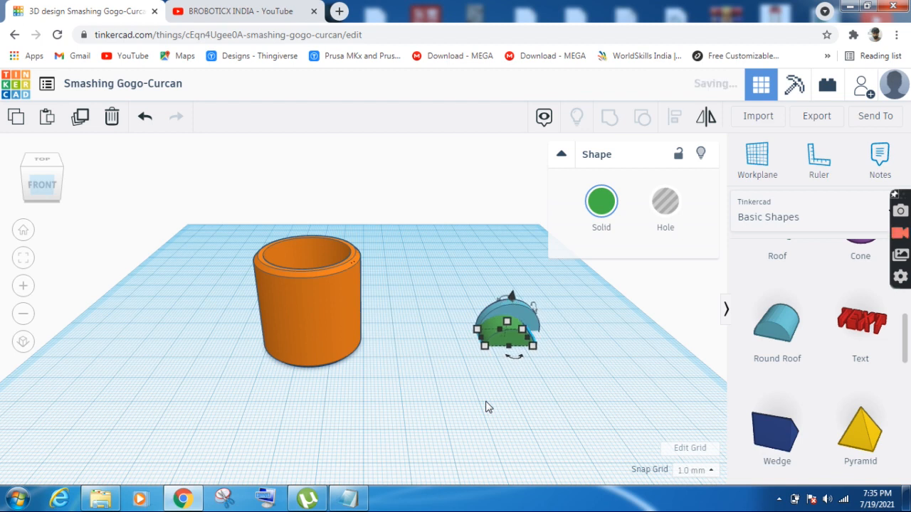
key("Right")
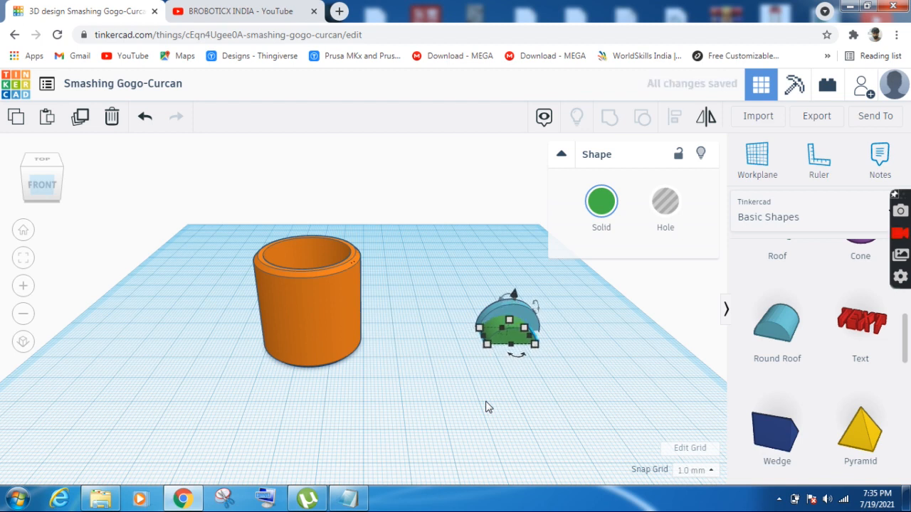
key("Up")
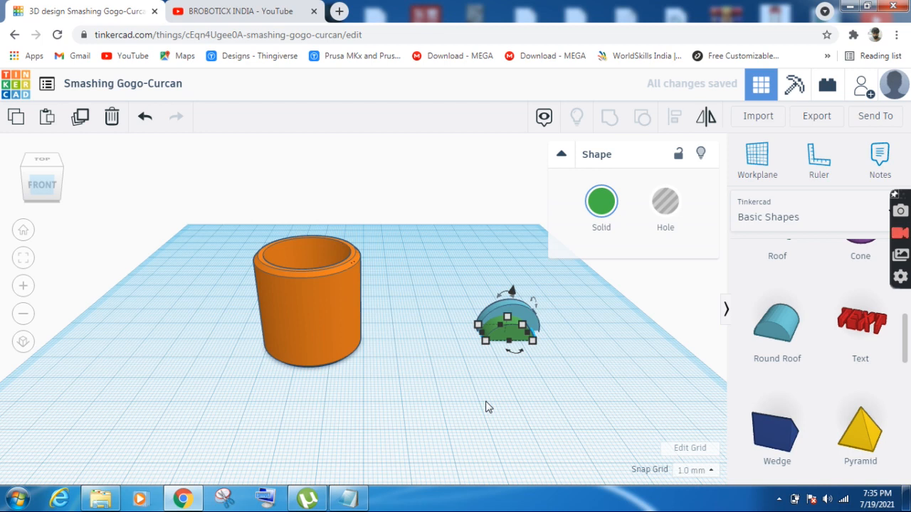
- Nudge the green roof sideways to center it within the width of the thin blue roof, checking from several angles
left_click_drag(41, 183, 61, 188)
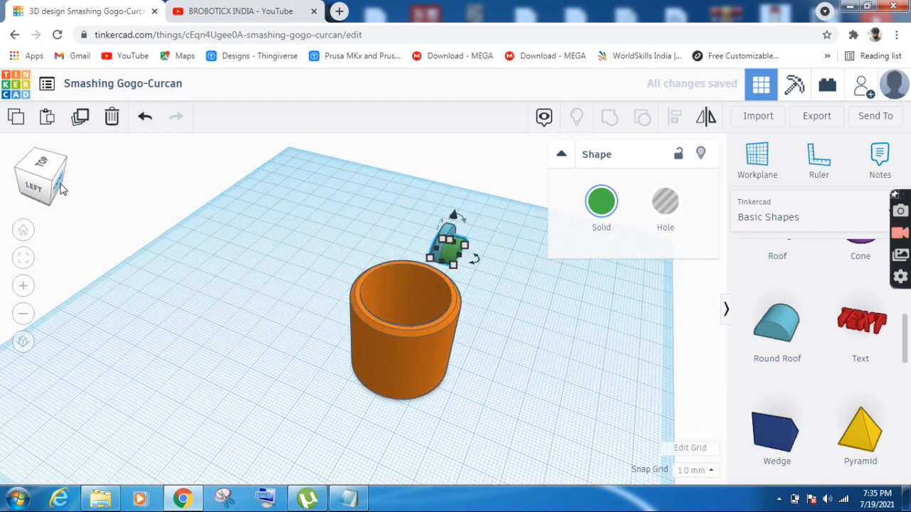
key("Up")
key("Down")
key("Left")
key("Left")
key("Left")
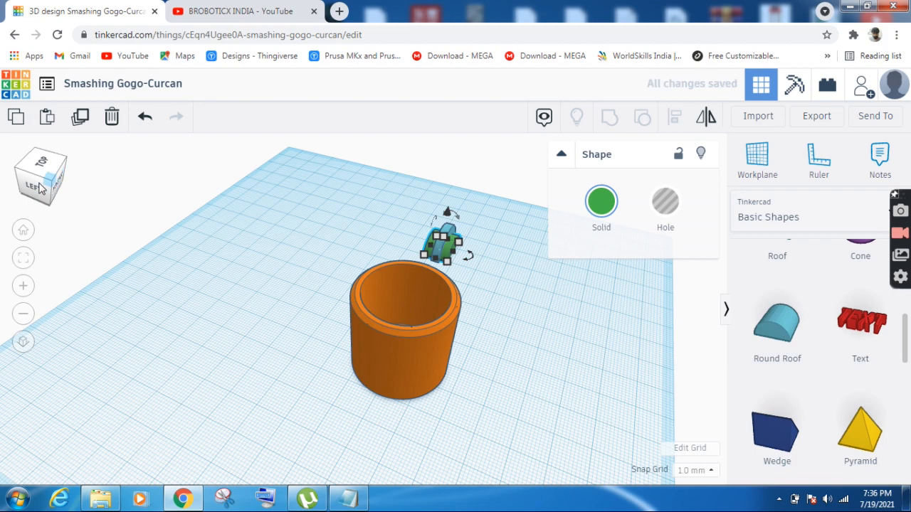
left_click(49, 187)
left_click_drag(49, 187, 22, 181)
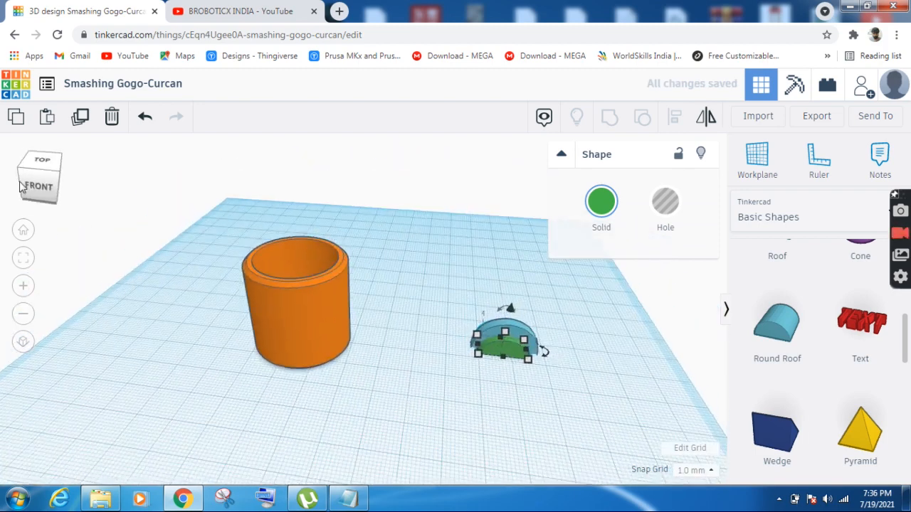
left_click(459, 415)
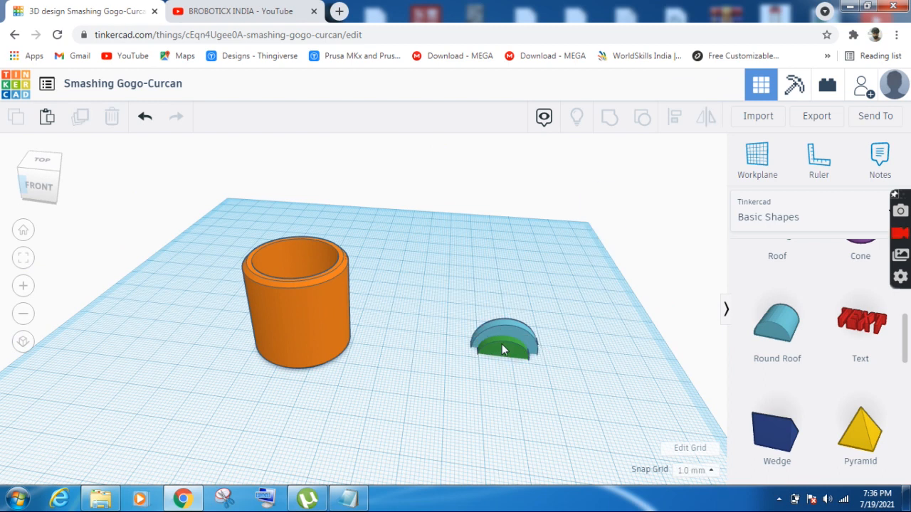
left_click(501, 346)
key("Left")
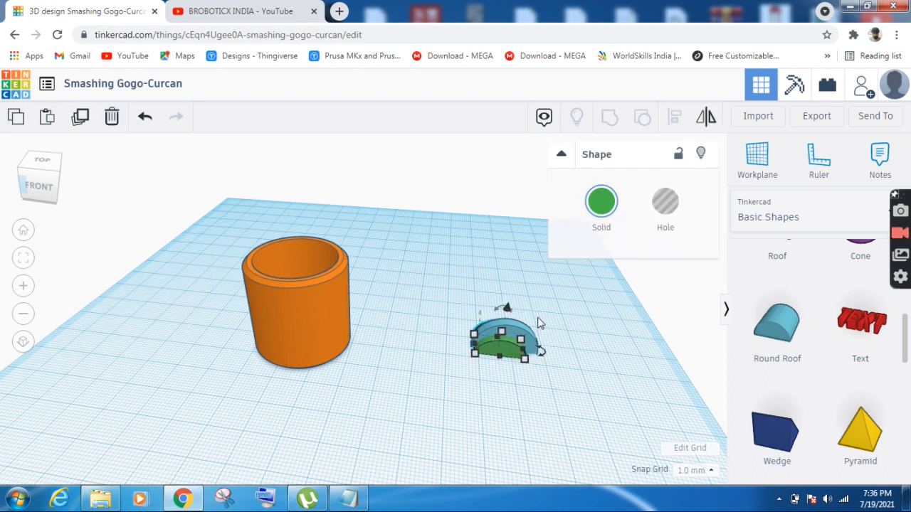
- Turn the green roof into a hole and group it with the blue roof to cut out an arch-shaped handle
left_click(665, 206)
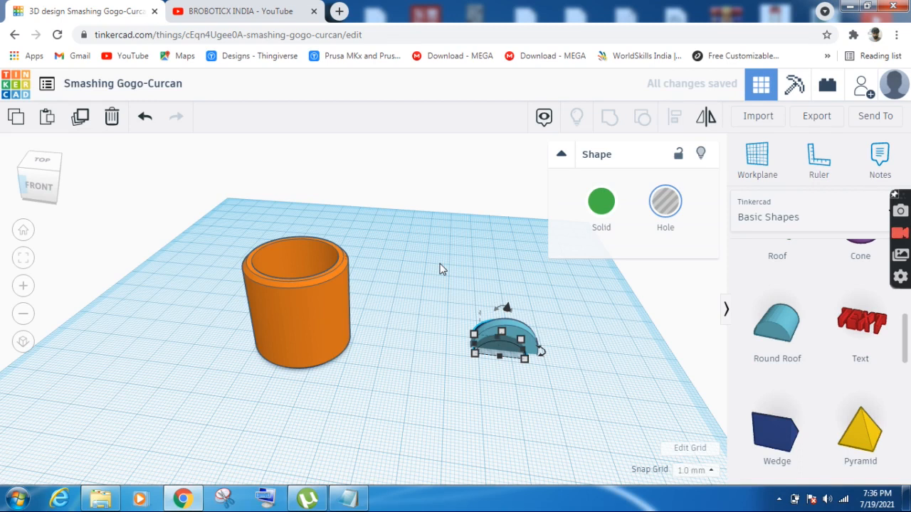
left_click_drag(440, 263, 558, 385)
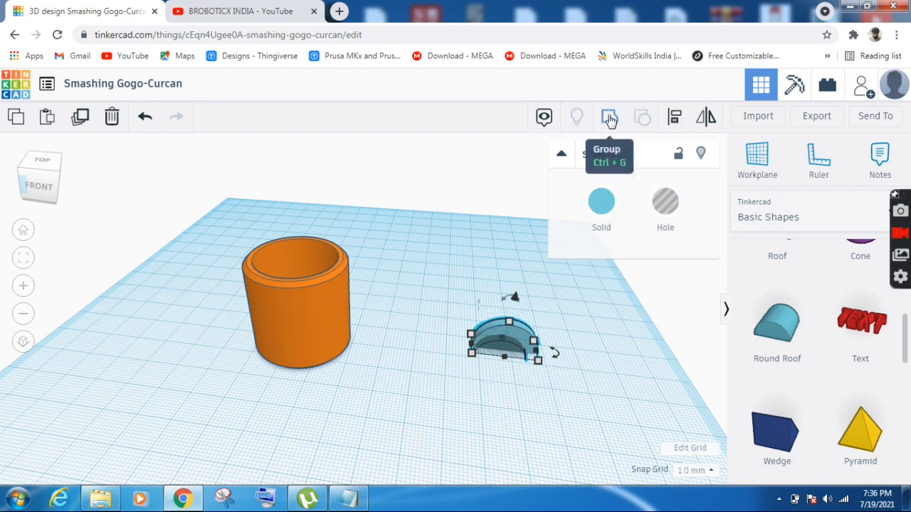
left_click(610, 120)
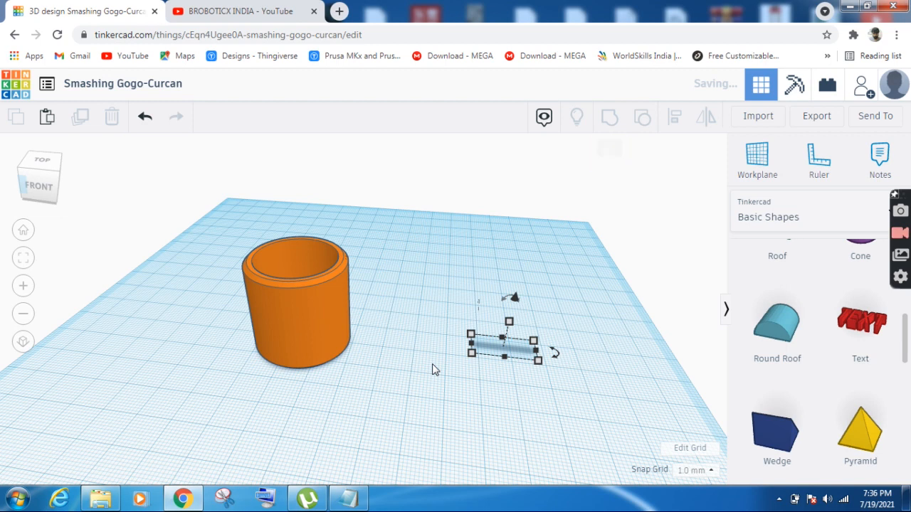
left_click(570, 354)
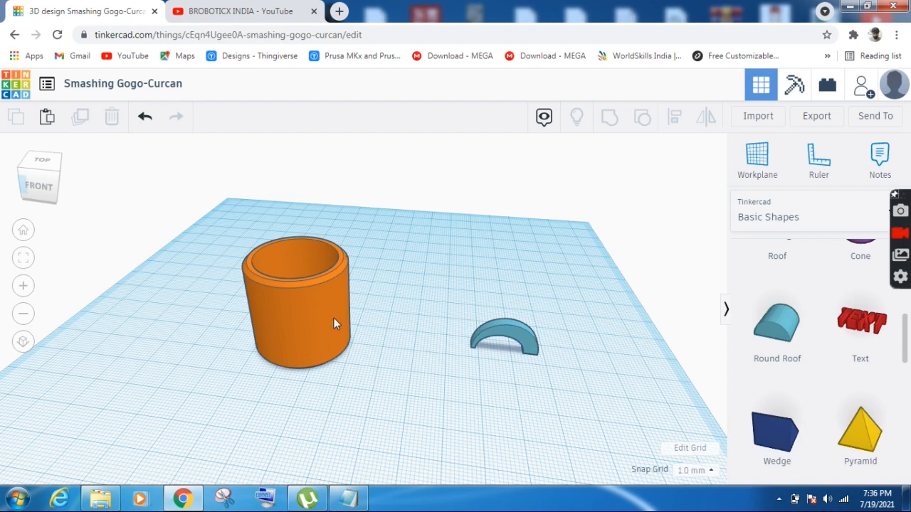
- Rotate the blue arch about its vertical axis by 90°, twice in succession
left_click(529, 348)
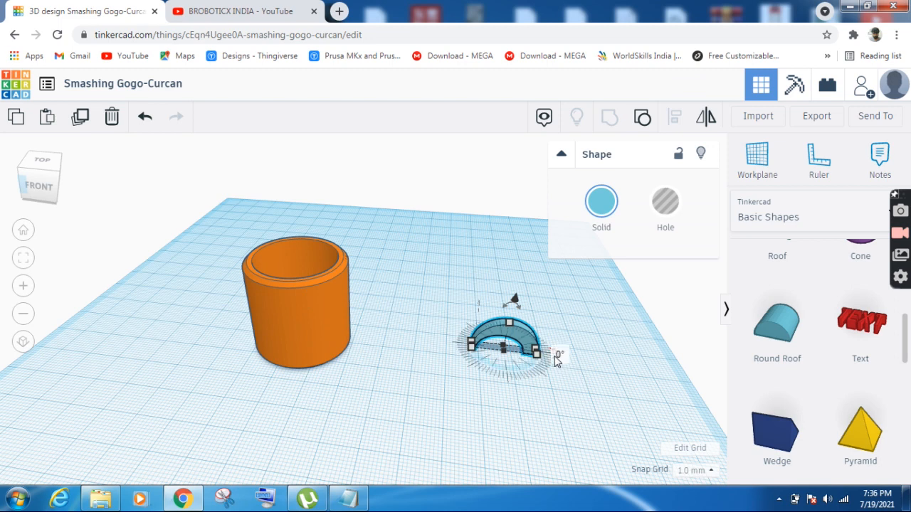
left_click(558, 356)
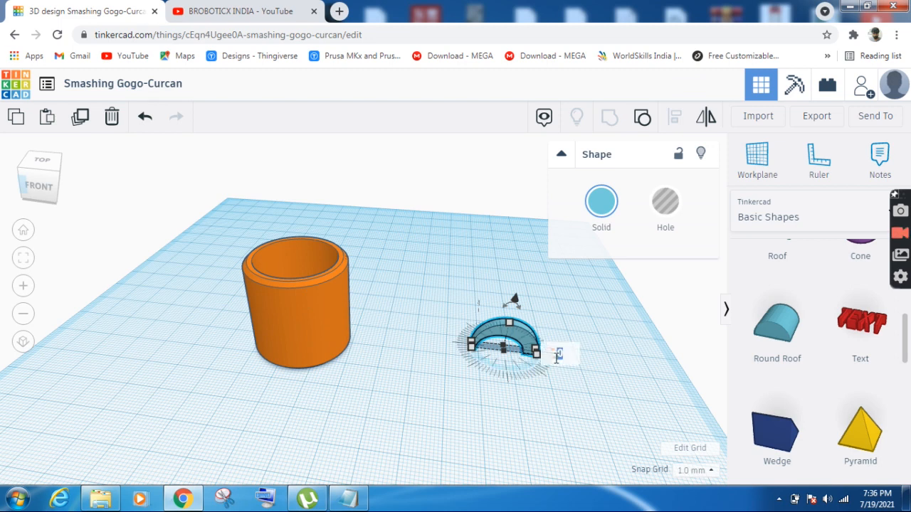
type("90")
key("Return")
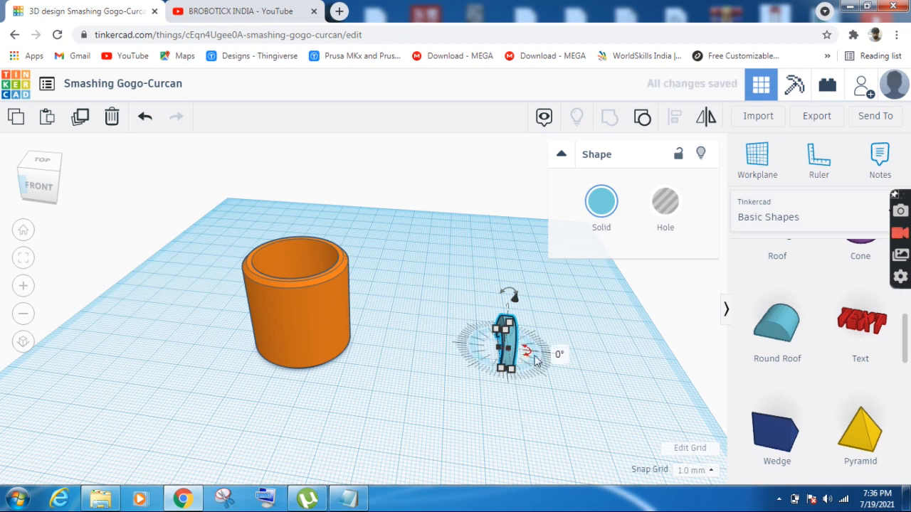
left_click(558, 356)
type("90")
key("Return")
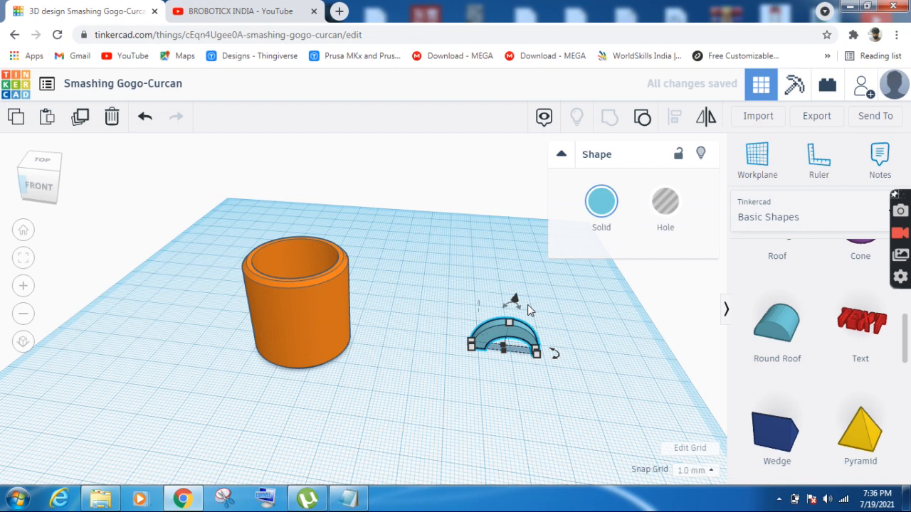
- Rotate the blue arch by 90° so it stands upright with its opening facing the orange cylinder
mouse_move(521, 313)
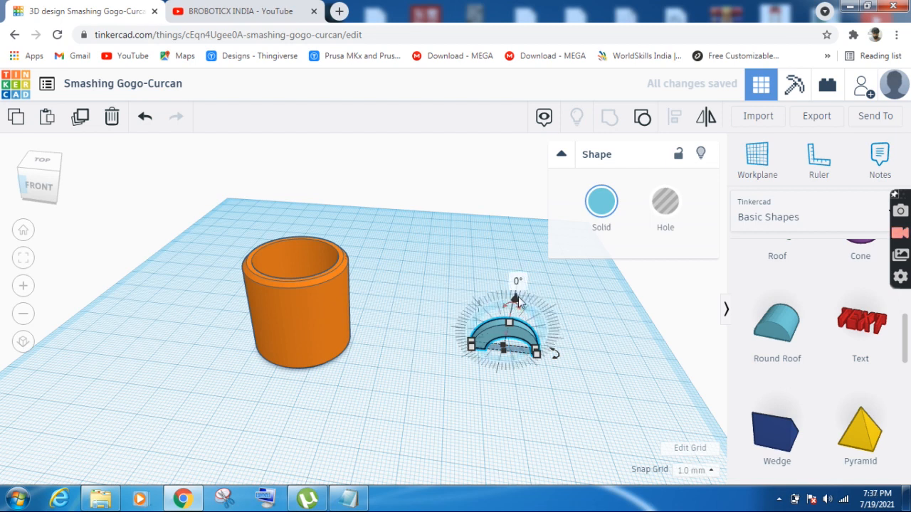
left_click(517, 282)
type("90")
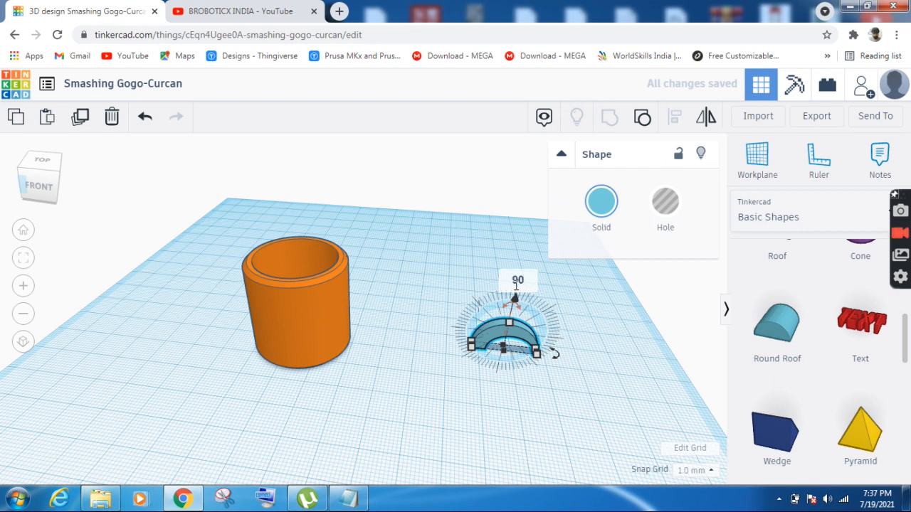
key("Return")
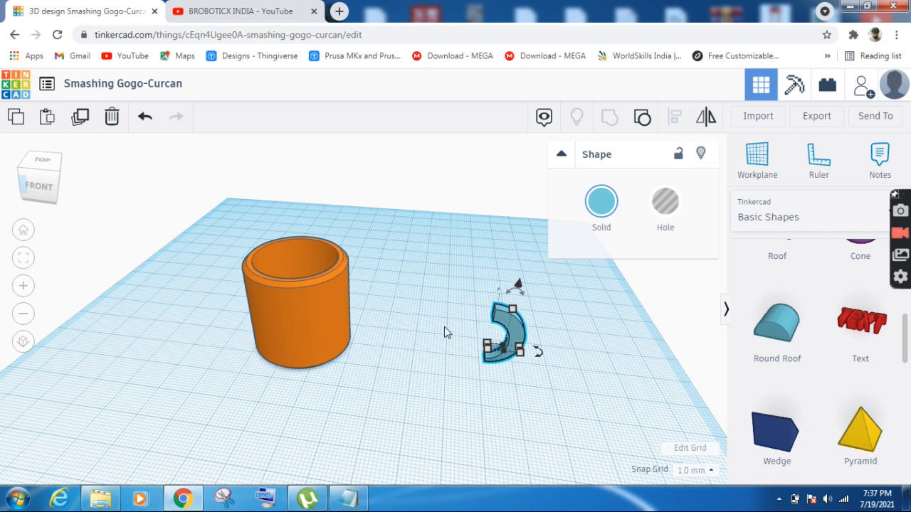
- Move the upright arch sideways until its ends meet the orange cylinder's wall, and raise it 6 mm above the workplane
key("Left")
key("Left")
key("Left")
key("Left")
key("Left")
key("Left")
key("Left")
key("Left")
key("Left")
key("Left")
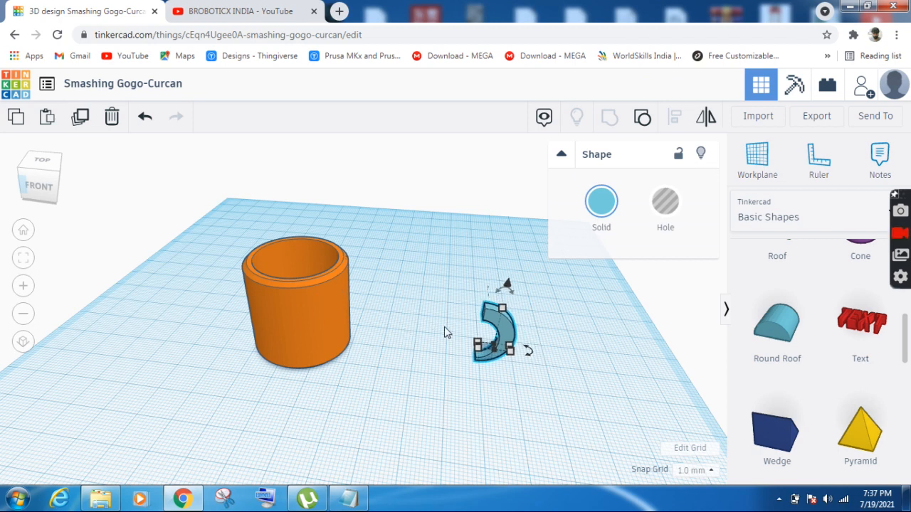
key("Left")
key("Left")
key("Left")
key("Left")
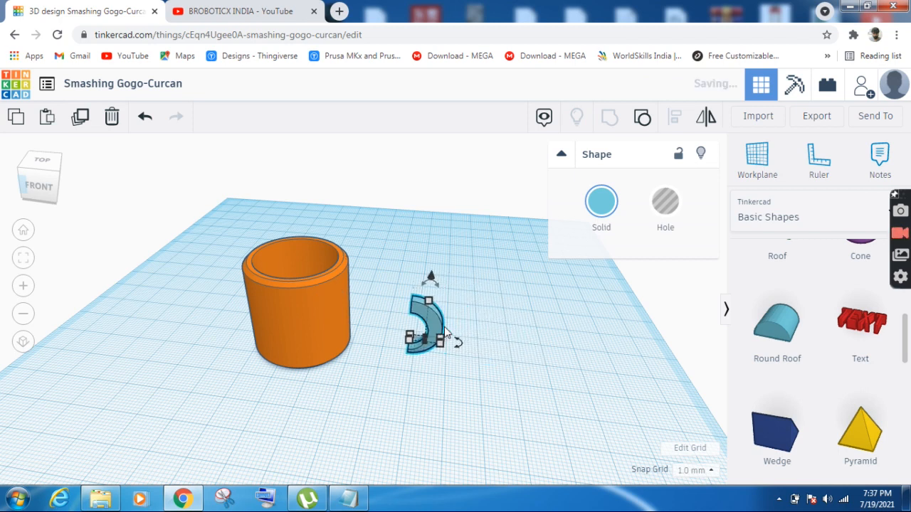
key("Left")
key("Left")
key("Left")
key("Left")
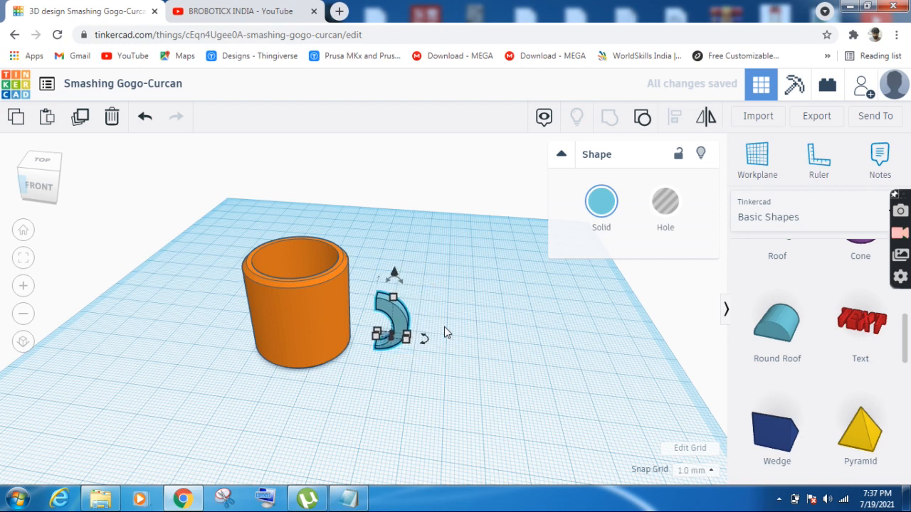
key("Left")
key("Left")
key("Left")
key("Left")
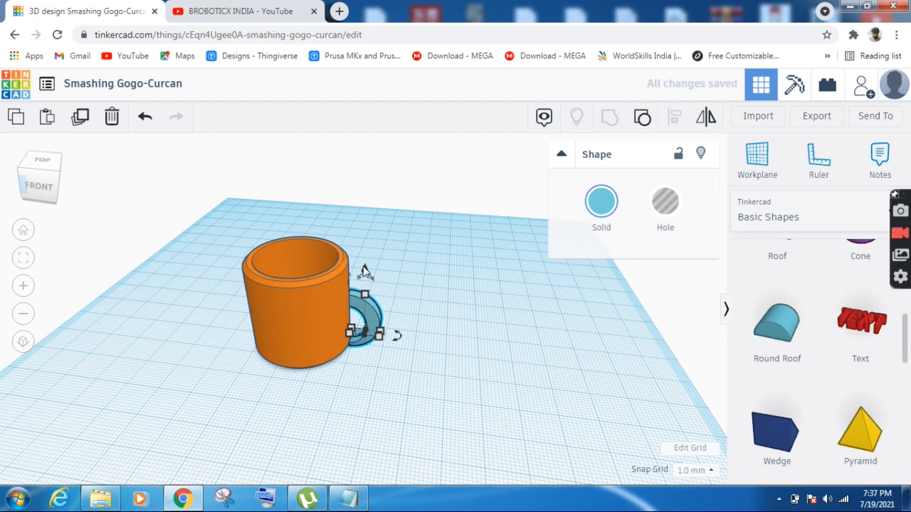
left_click_drag(364, 273, 360, 240)
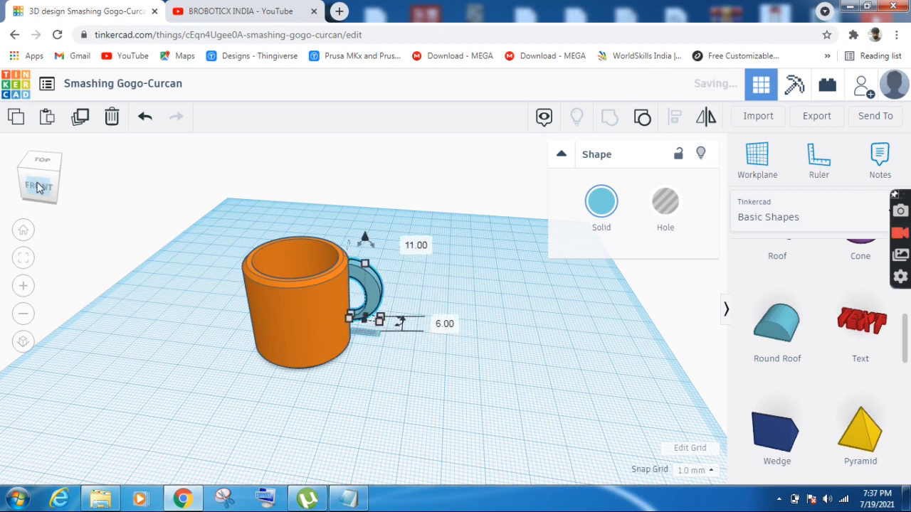
- Nudge the blue handle across the orange cylinder's side to line it up with the cylinder's center, checking from above
left_click(27, 183)
left_click_drag(25, 183, 15, 193)
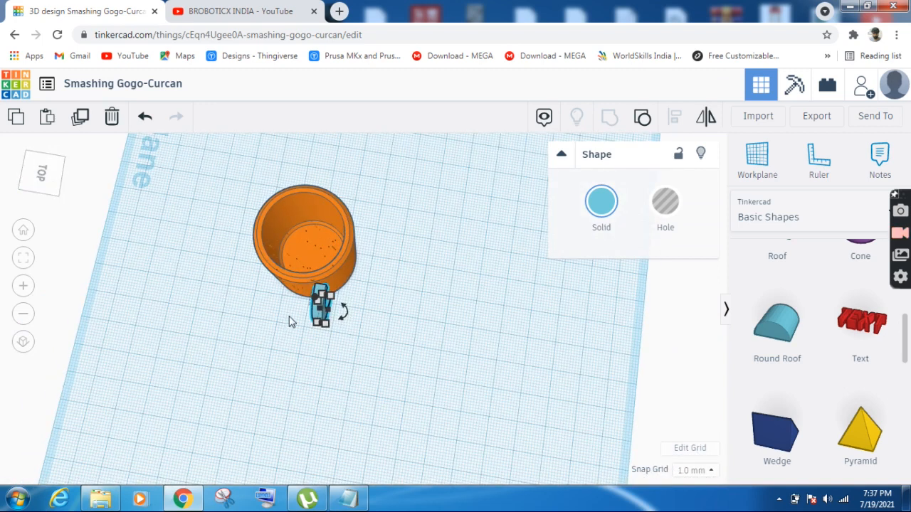
key("Left")
key("Left")
key("Left")
key("Left")
key("Left")
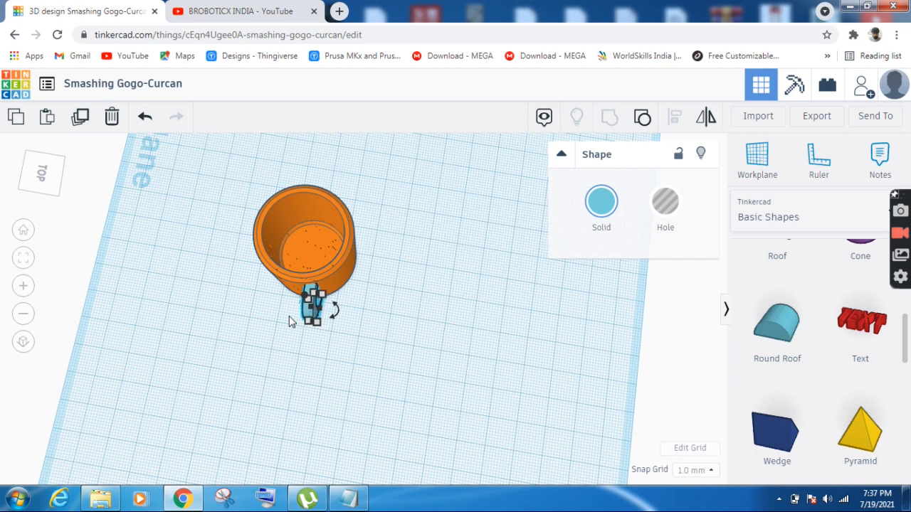
key("Left")
key("Left")
key("Left")
key("Left")
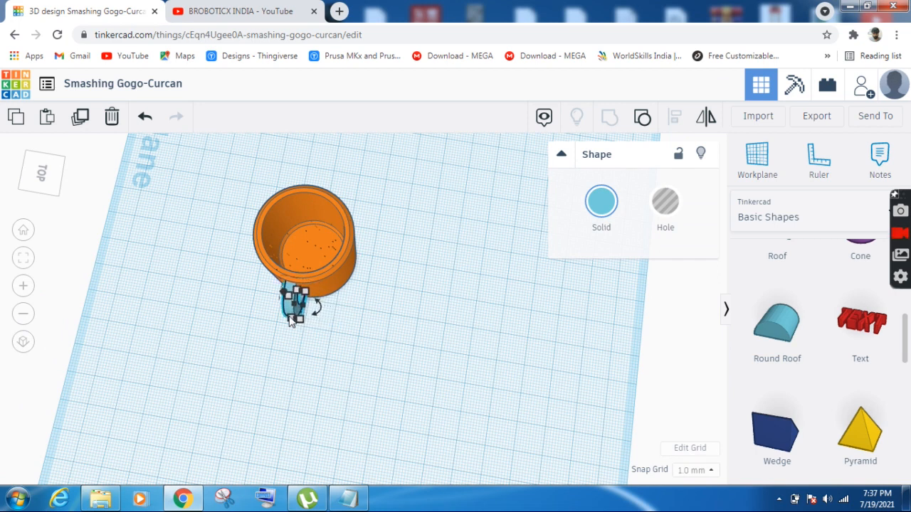
key("Left")
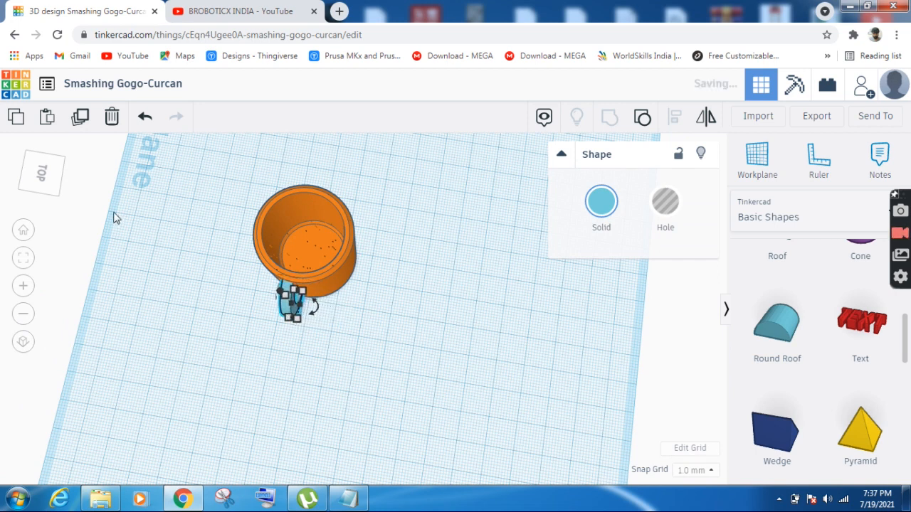
left_click(51, 181)
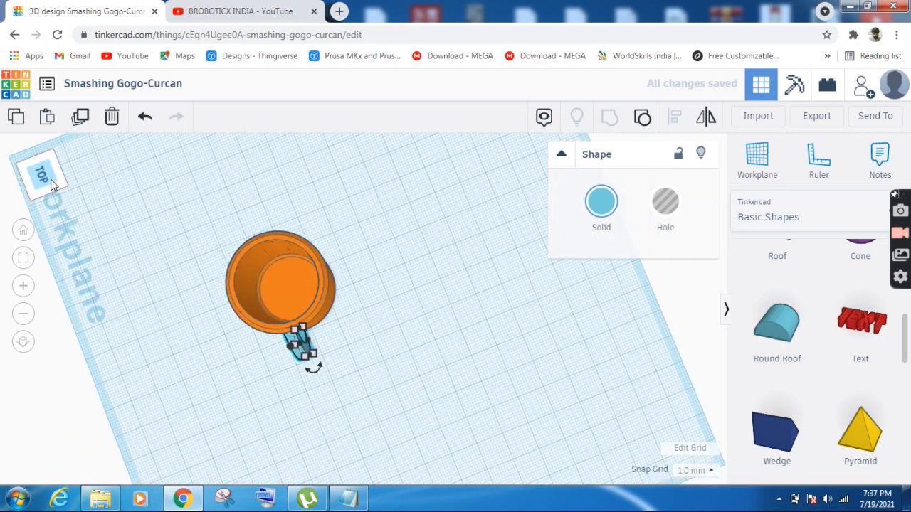
left_click(53, 178)
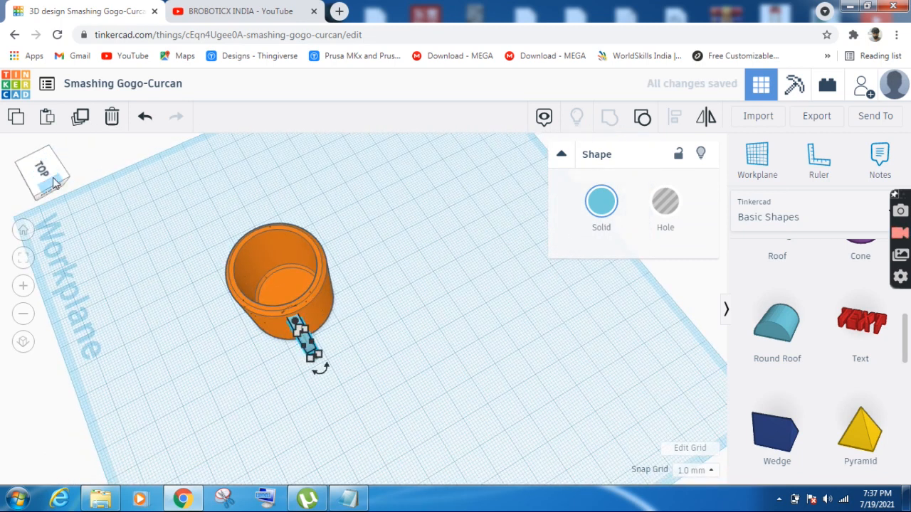
key("Right")
key("Right")
key("Right")
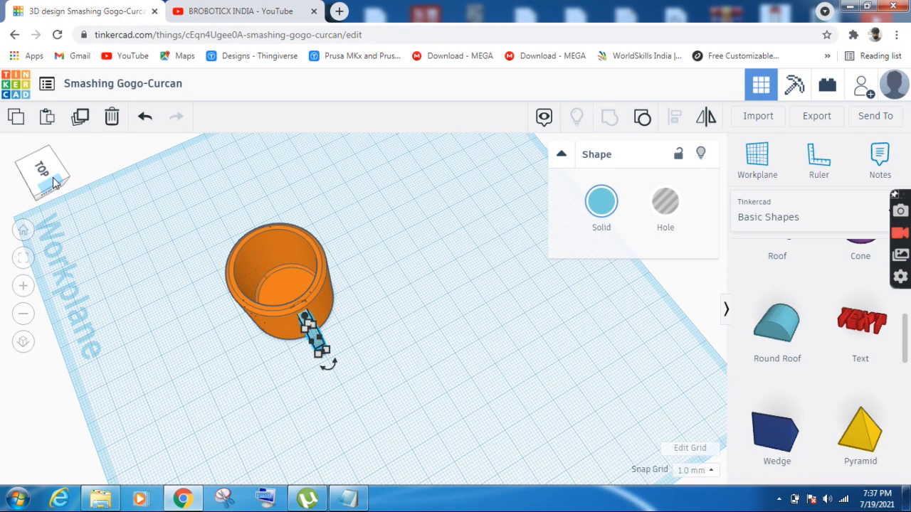
left_click(41, 180)
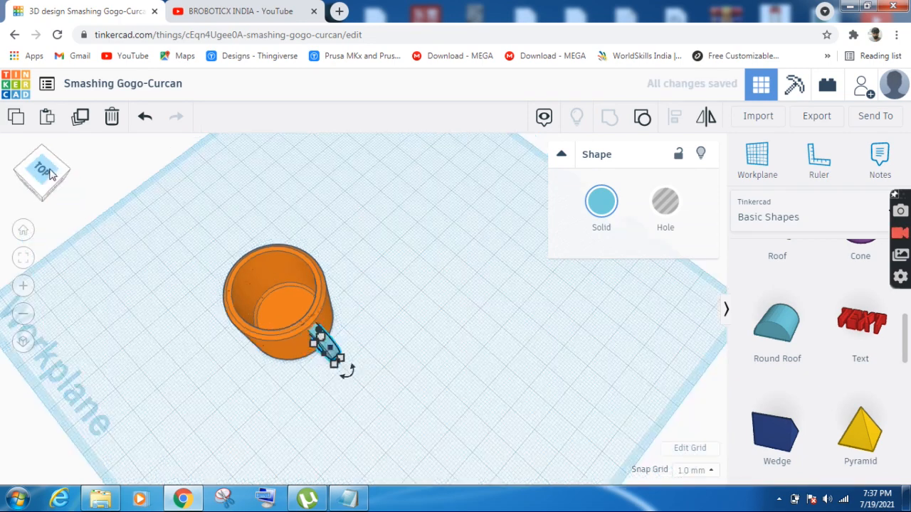
mouse_move(49, 168)
left_mouse_down()
mouse_move(50, 160)
mouse_move(70, 171)
mouse_move(59, 165)
mouse_move(59, 175)
left_mouse_up()
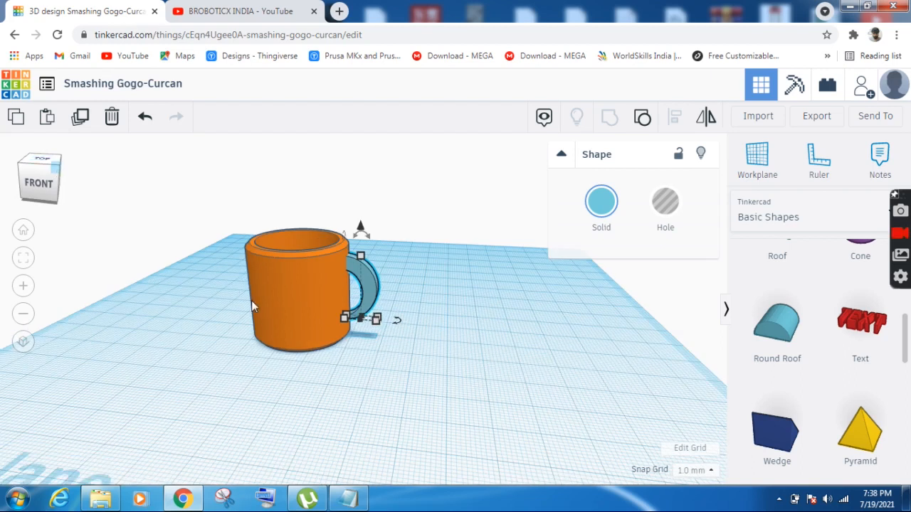
- Select the orange cylinder and the blue handle together and group them into one mug
left_click_drag(213, 210, 438, 361)
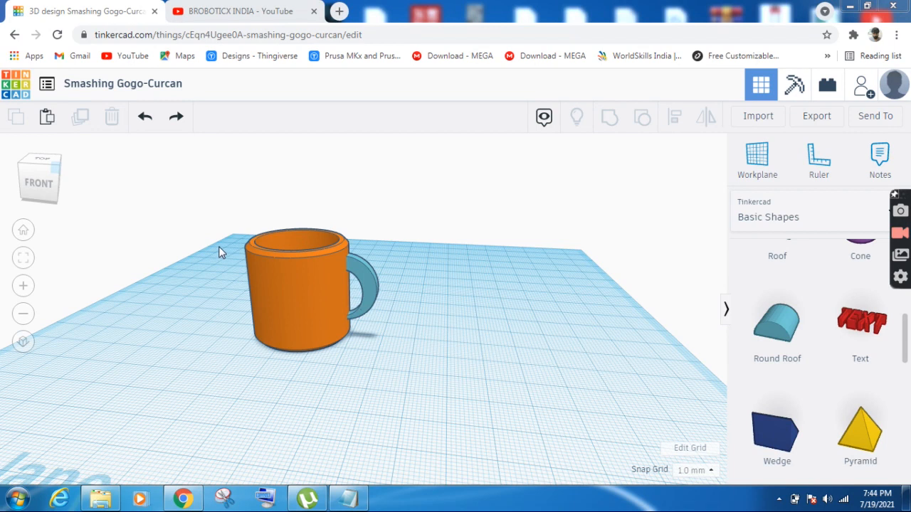
left_click_drag(219, 246, 441, 343)
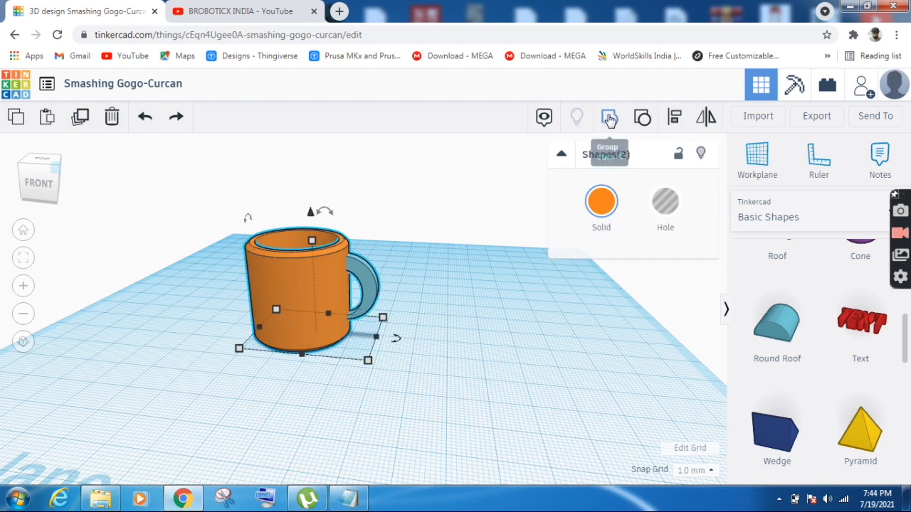
left_click(610, 119)
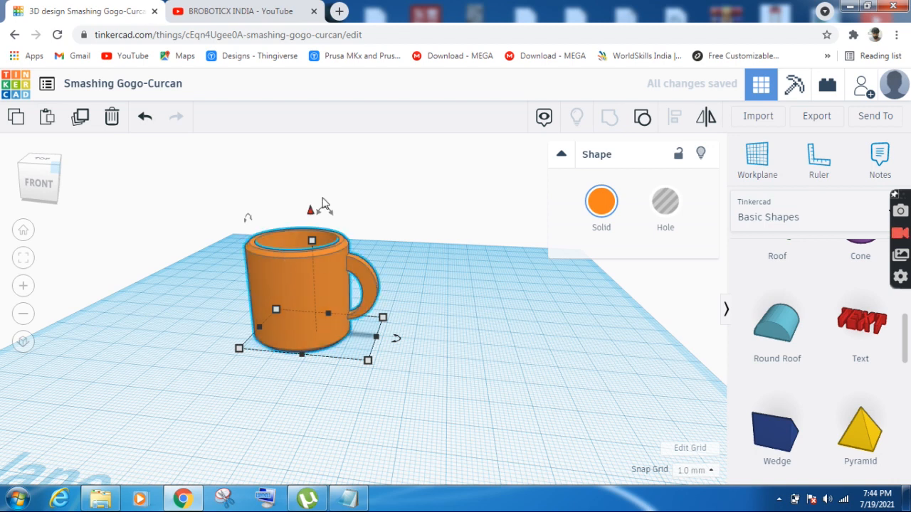
- Inspect the grouped mug from above and shift it about 5 mm sideways and 1 mm in depth on the workplane
left_click(37, 183)
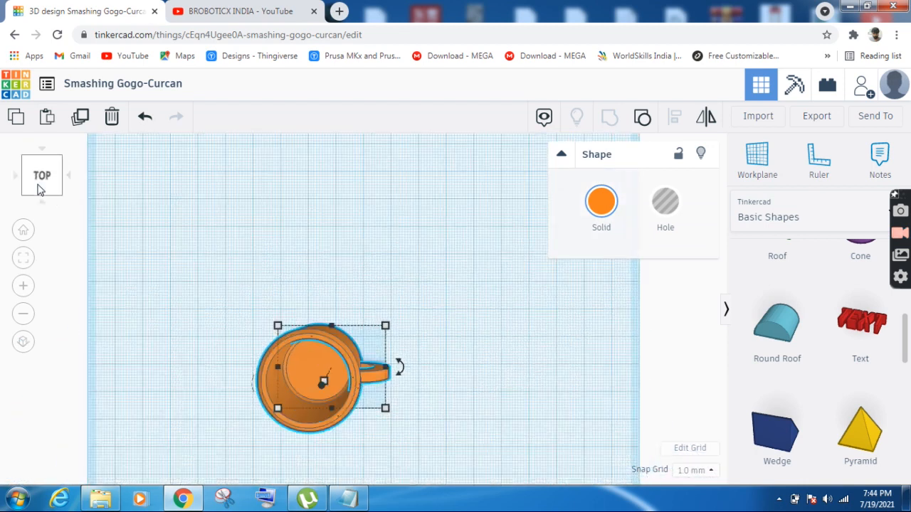
left_click(39, 184)
left_click_drag(37, 181, 36, 188)
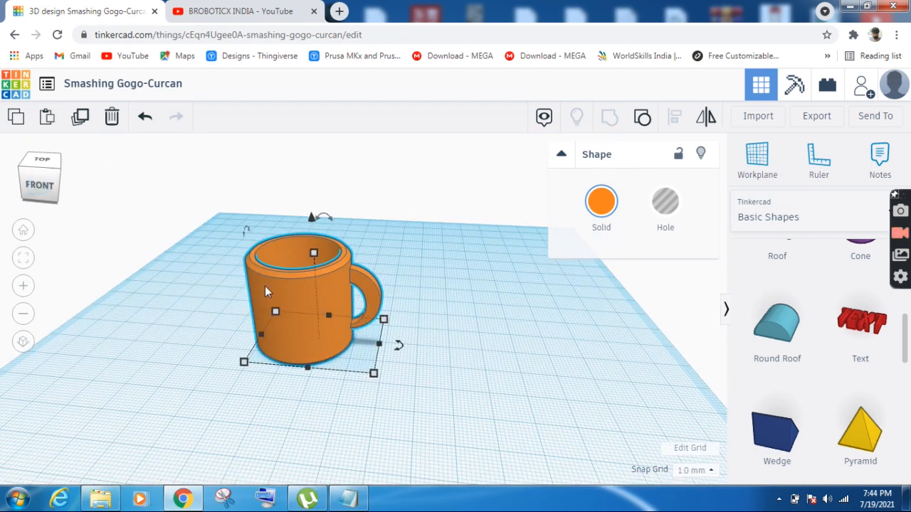
left_click_drag(280, 290, 299, 288)
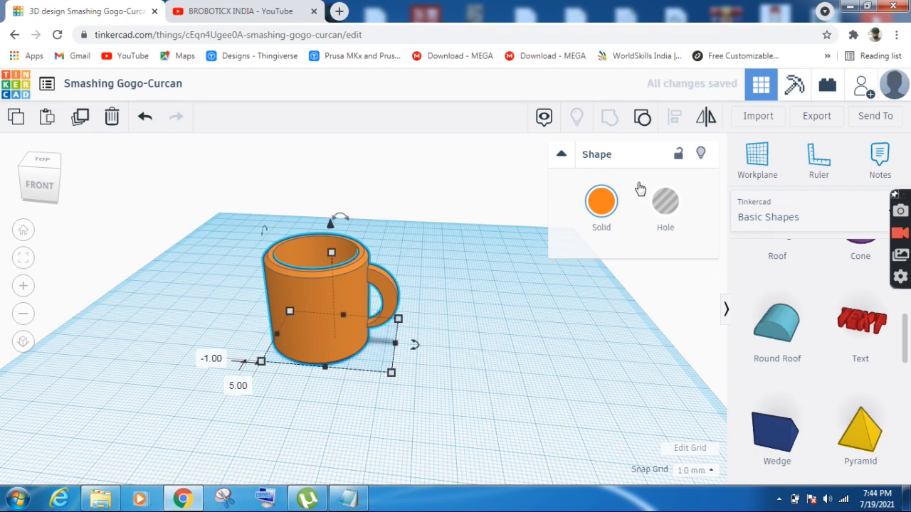
- Color the grouped mug white using the preset colors and view it from the front
left_click(602, 206)
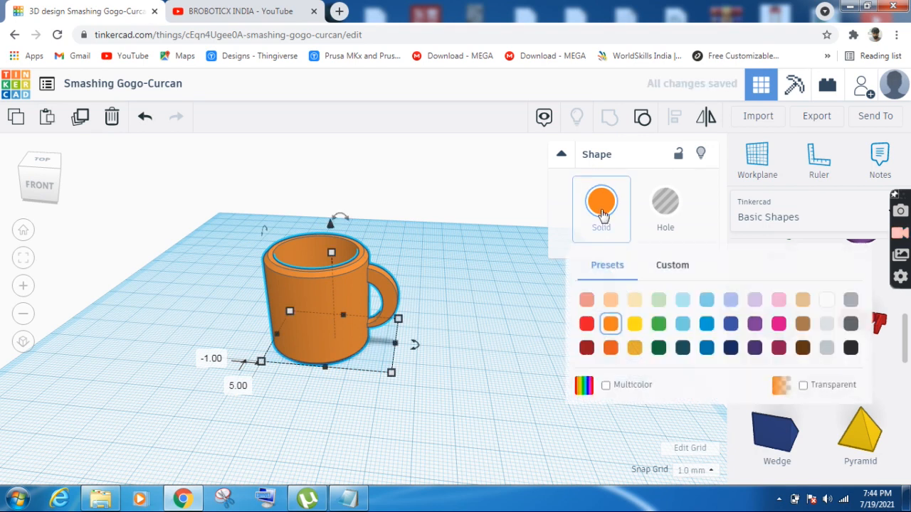
left_click(826, 301)
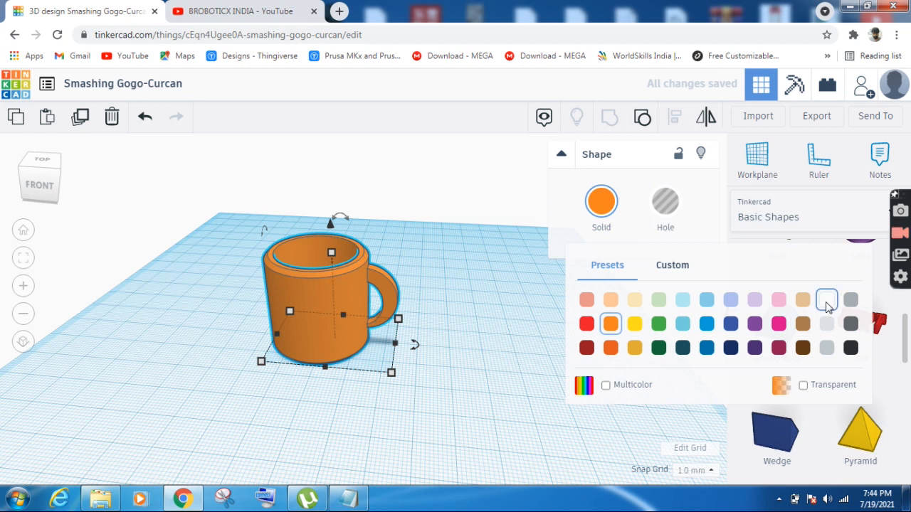
mouse_move(39, 194)
left_mouse_down()
mouse_move(15, 190)
mouse_move(28, 179)
mouse_move(37, 202)
mouse_move(42, 194)
left_mouse_up()
left_click(41, 192)
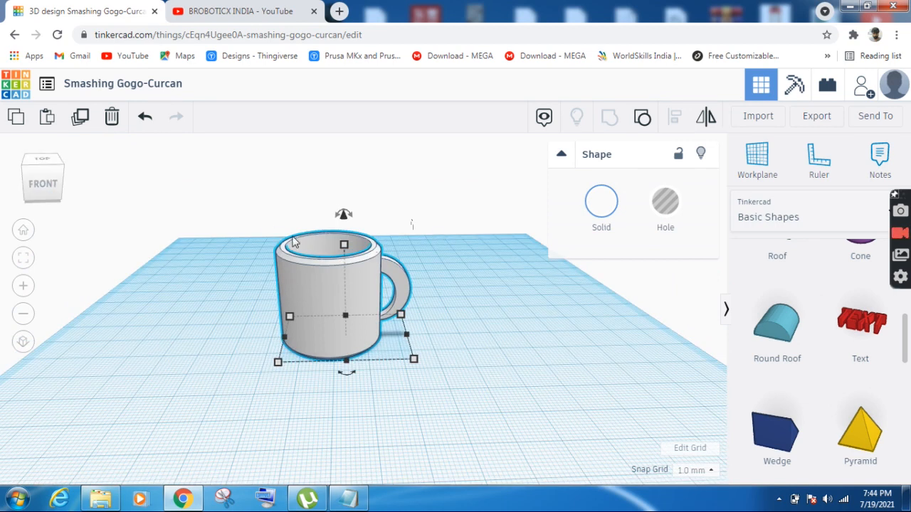
- Deselect the mug and export everything in the design as an STL file for 3D printing
left_click(456, 396)
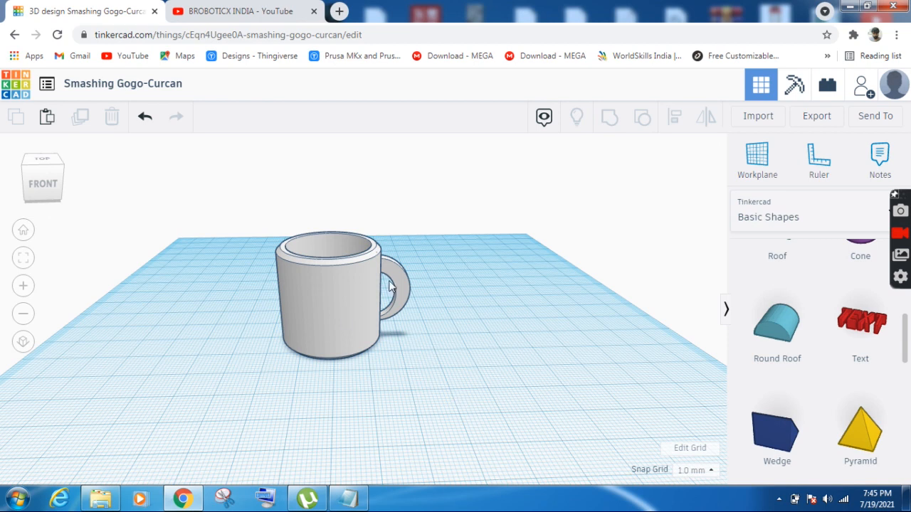
left_click(818, 117)
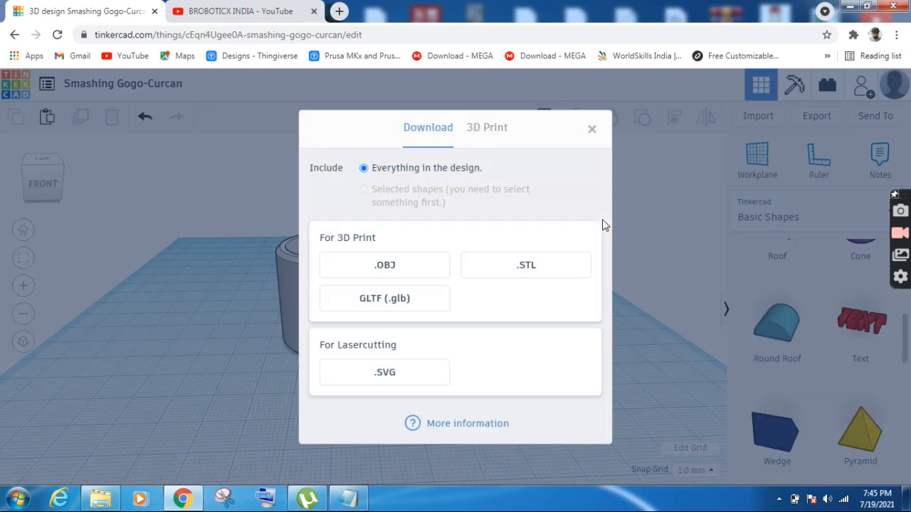
left_click(539, 275)
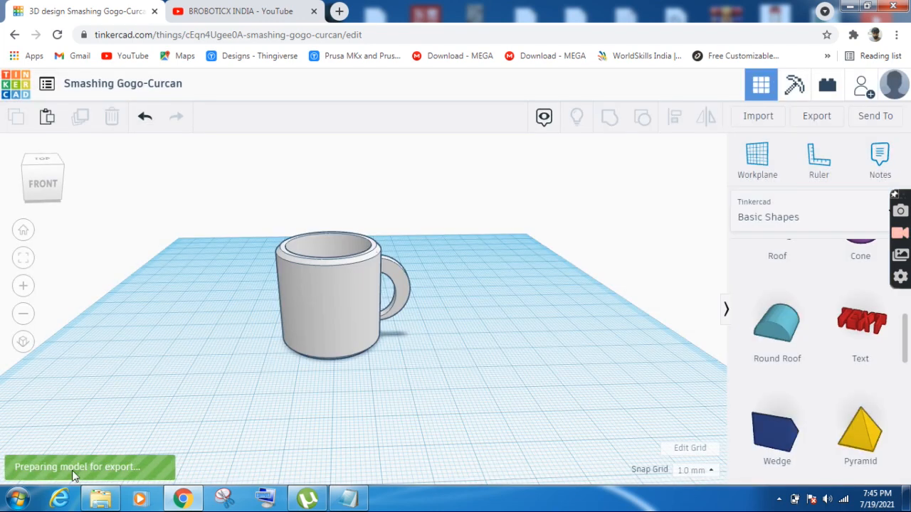